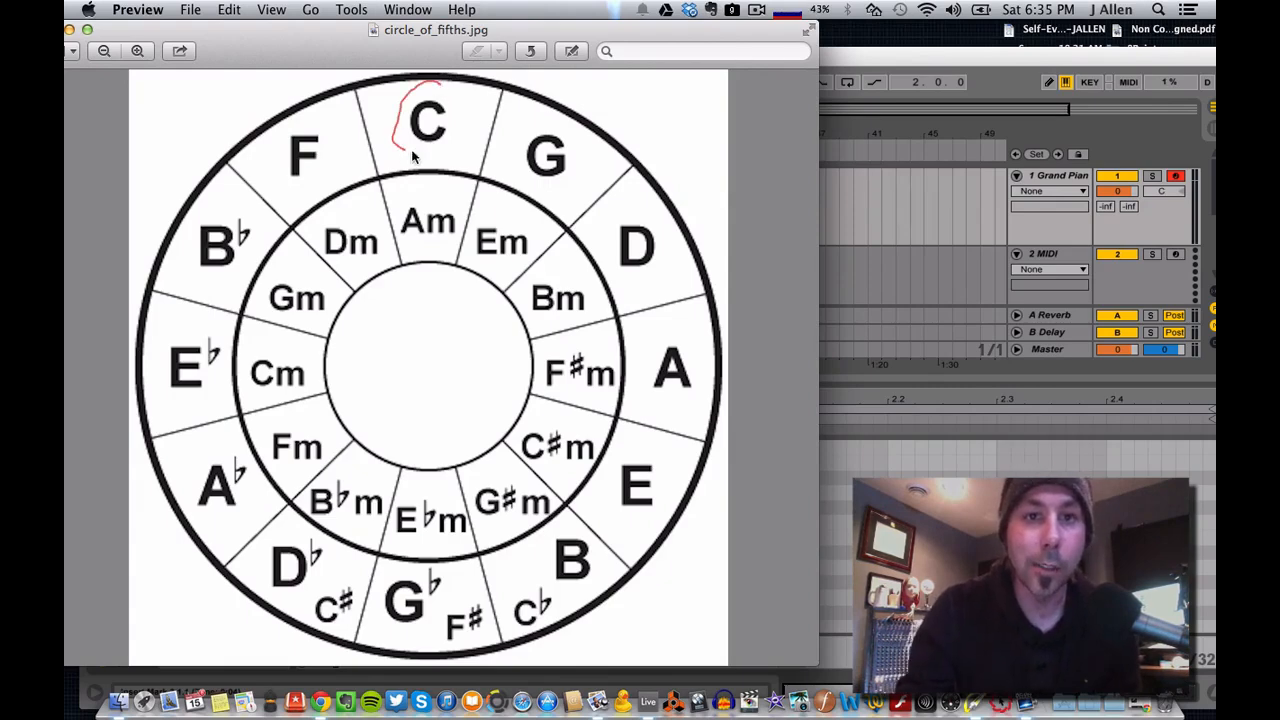
# Circle the C, G and F keys on the circle-of-fifths image, and clear the drawn marks.
pyautogui.moveTo(455, 94); pyautogui.dragTo(434, 84)
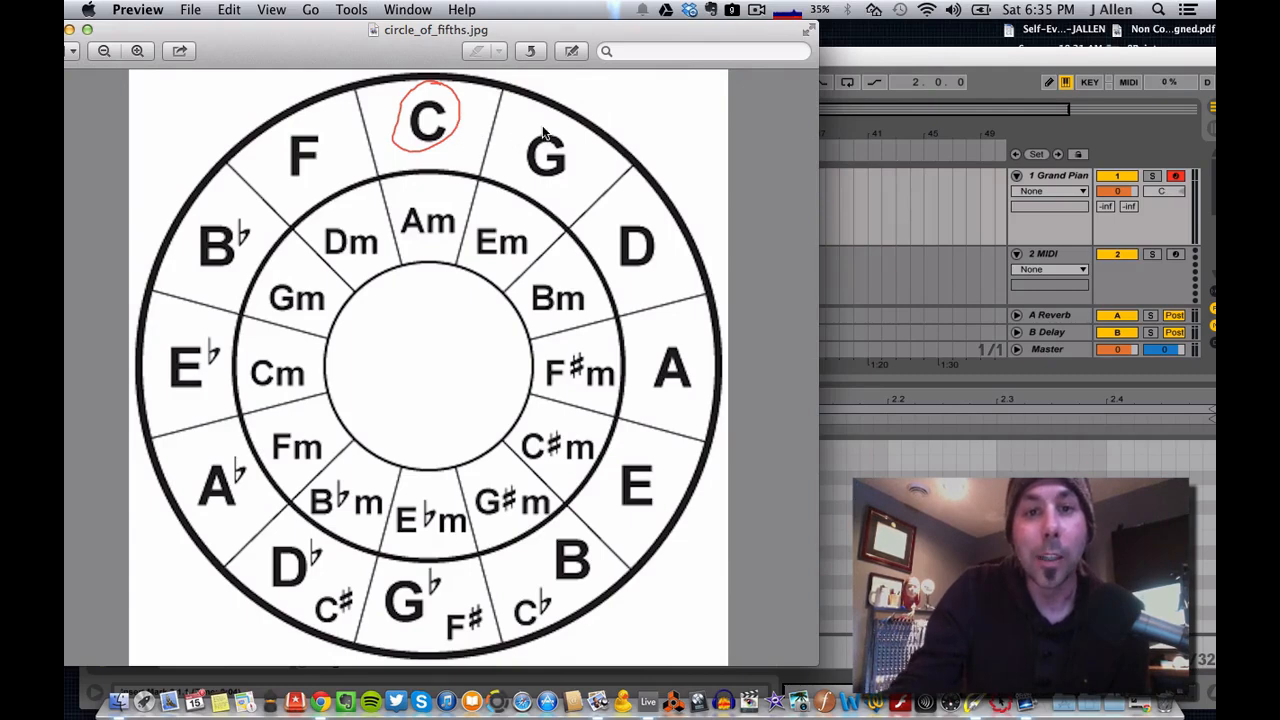
pyautogui.moveTo(575, 131)
pyautogui.mouseDown()
pyautogui.moveTo(517, 145)
pyautogui.moveTo(545, 118)
pyautogui.mouseUp()
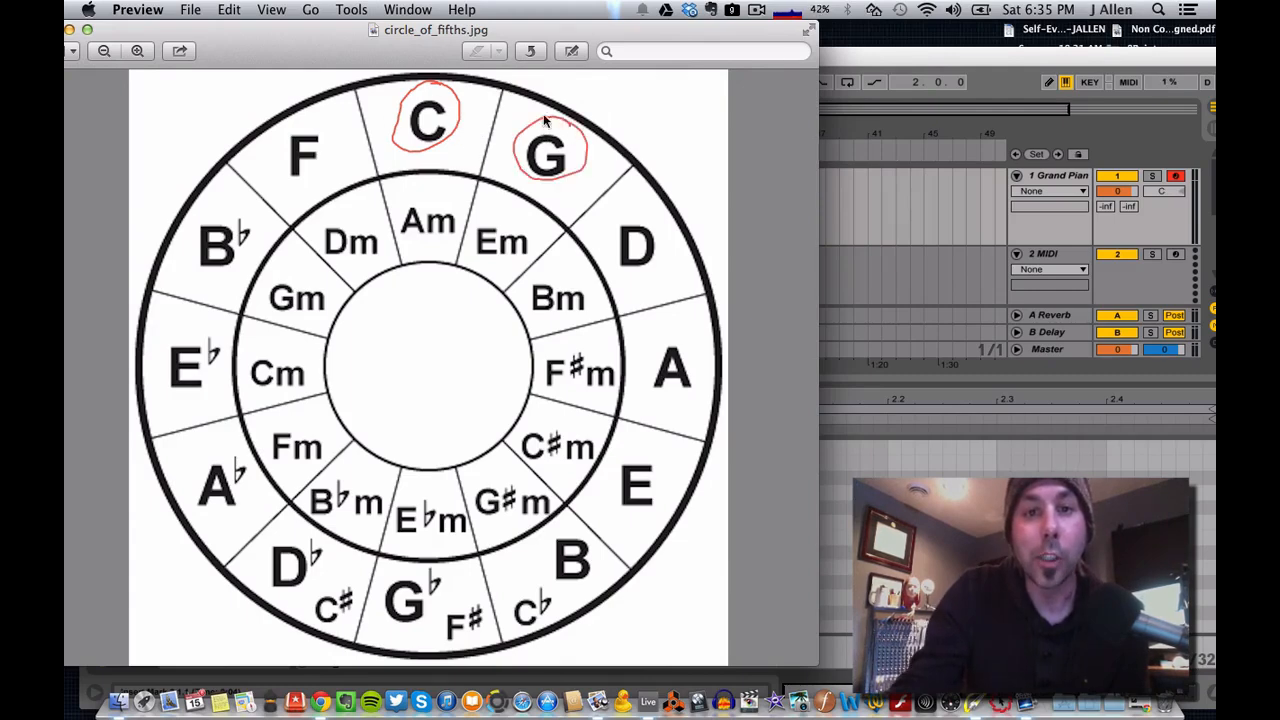
pyautogui.moveTo(325, 112)
pyautogui.mouseDown()
pyautogui.moveTo(278, 172)
pyautogui.moveTo(283, 141)
pyautogui.mouseUp()
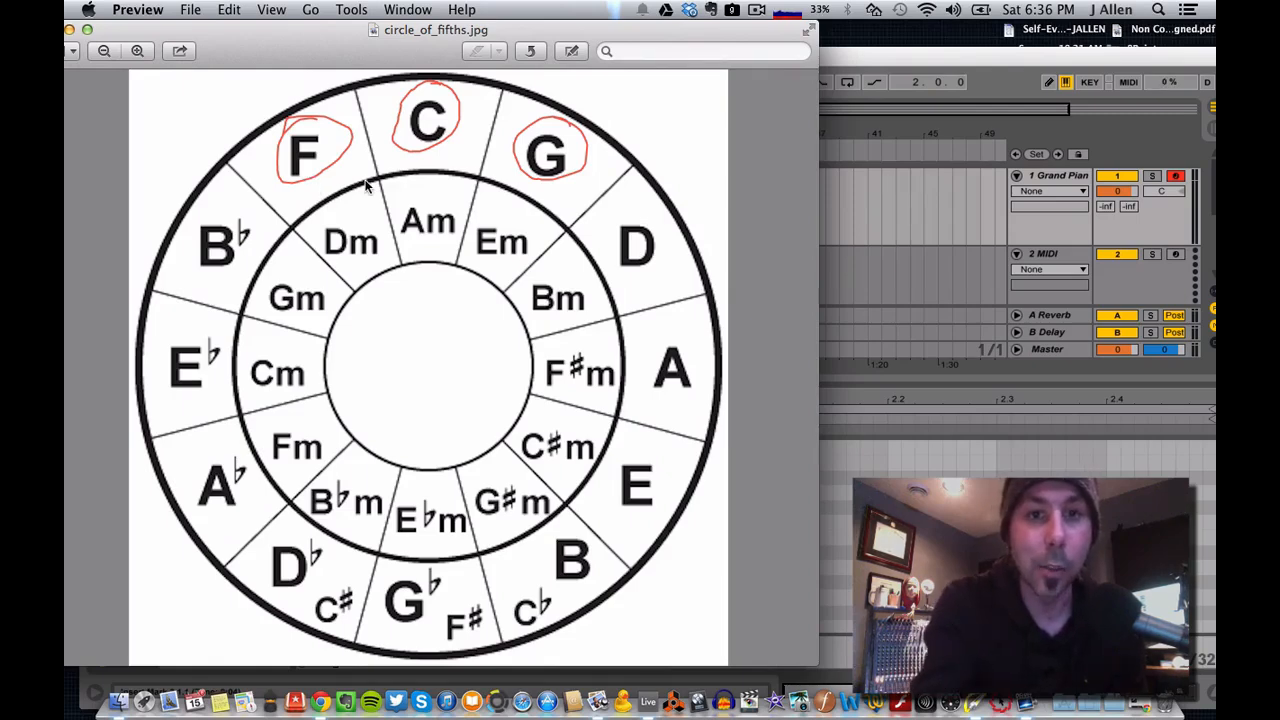
pyautogui.press('Escape')
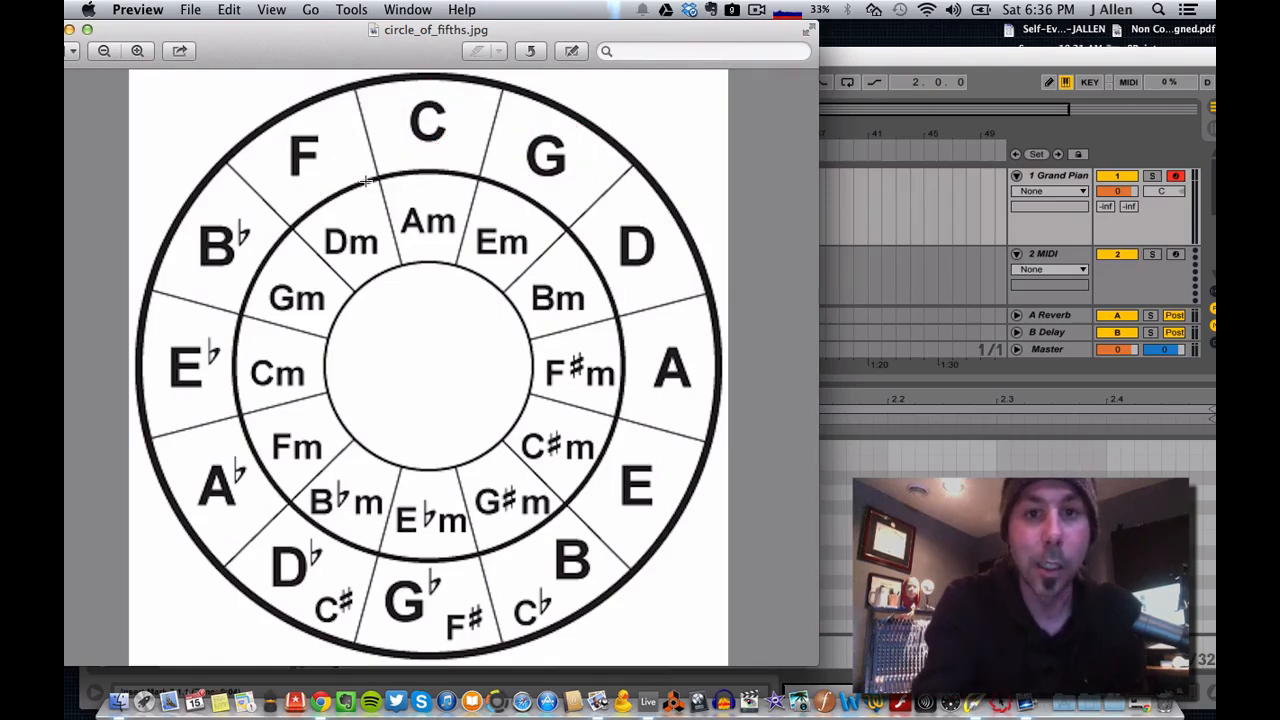
# Switch to Ableton Live and enlarge the clip's note editor, bringing the C3 to C4 range into view.
pyautogui.click(882, 75)
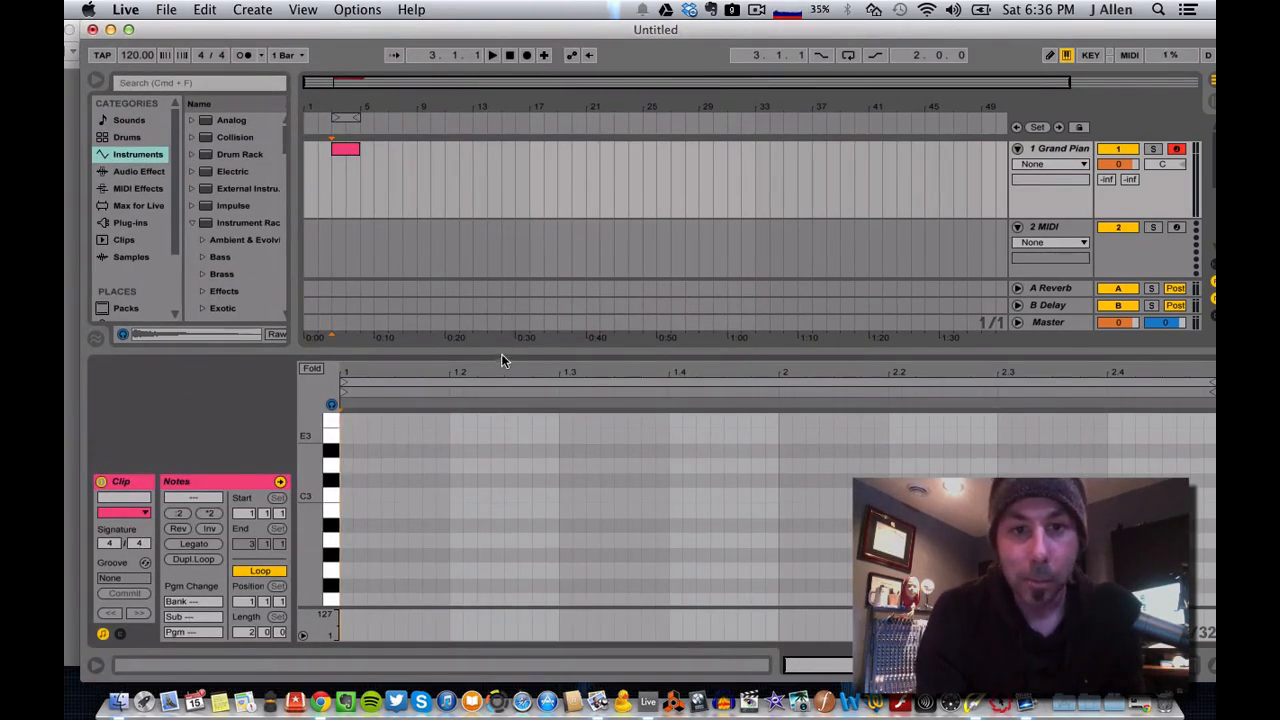
pyautogui.moveTo(501, 353); pyautogui.dragTo(501, 240)
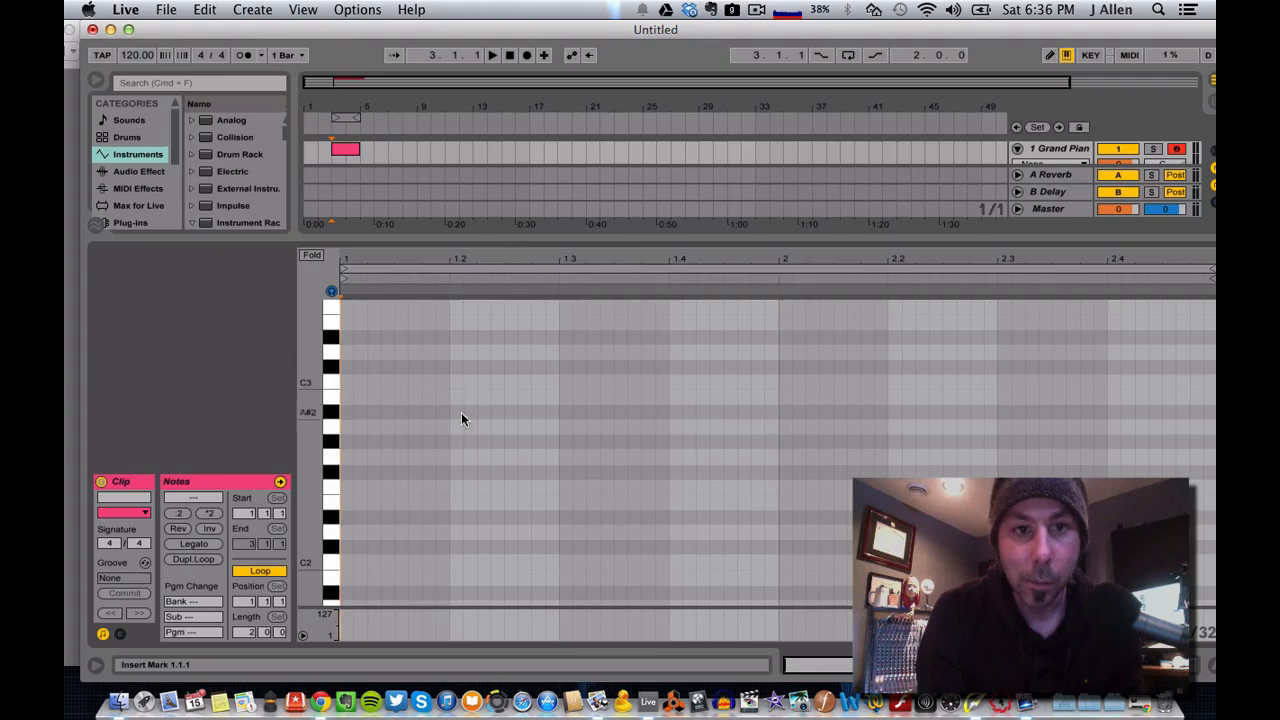
pyautogui.scroll(2, 437, 455)
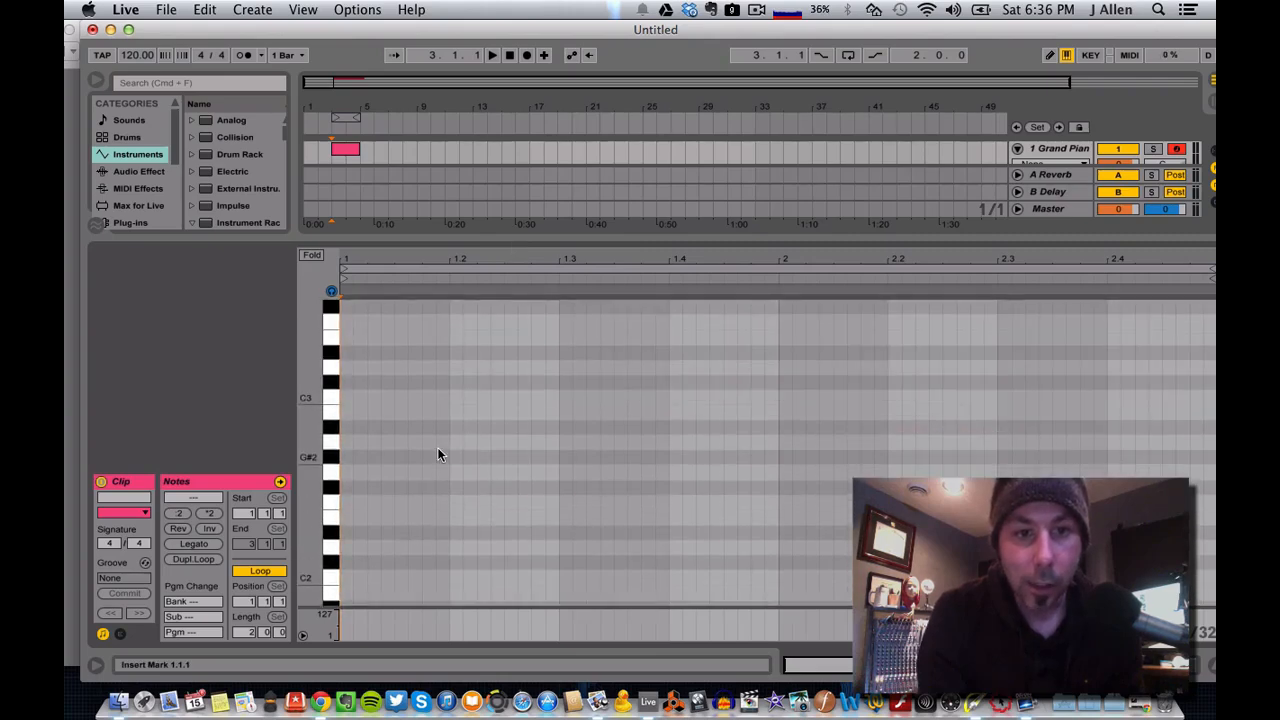
pyautogui.scroll(8, 437, 455)
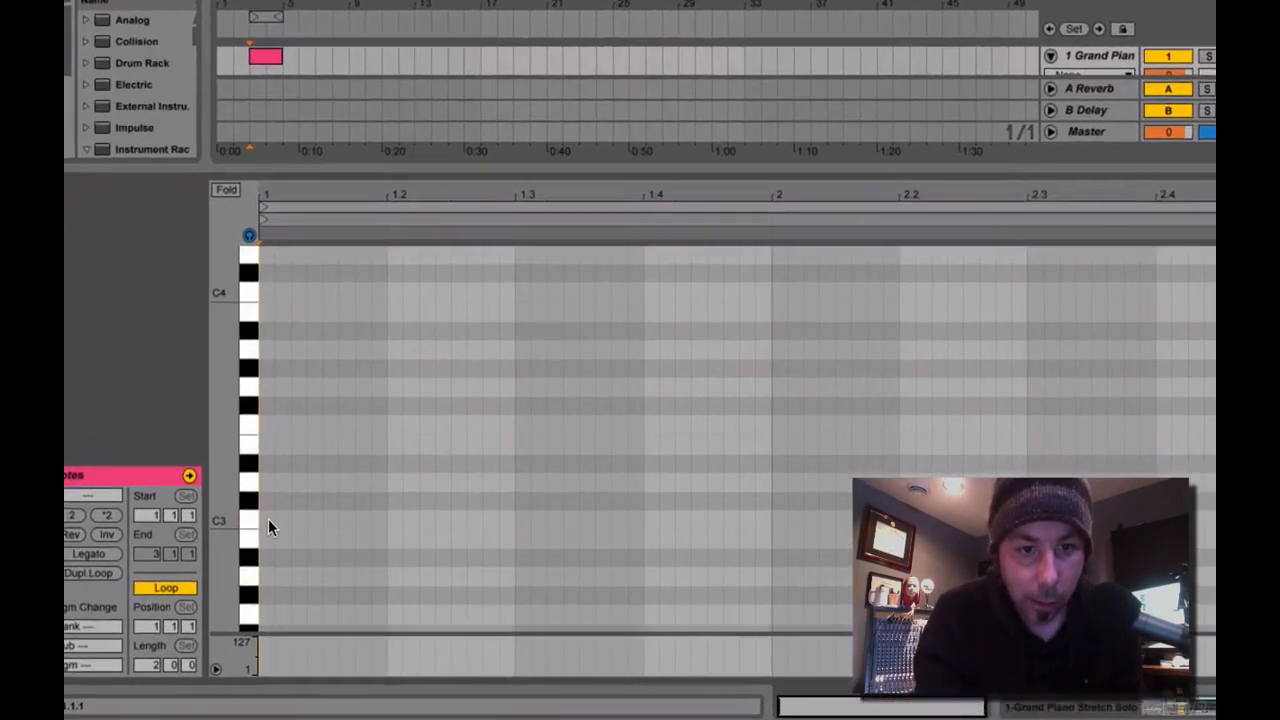
# Add the C major scale notes C3, D3, E3, F3, G3, A3, B3 and C4, stacked at the start of the clip.
pyautogui.doubleClick(348, 517)
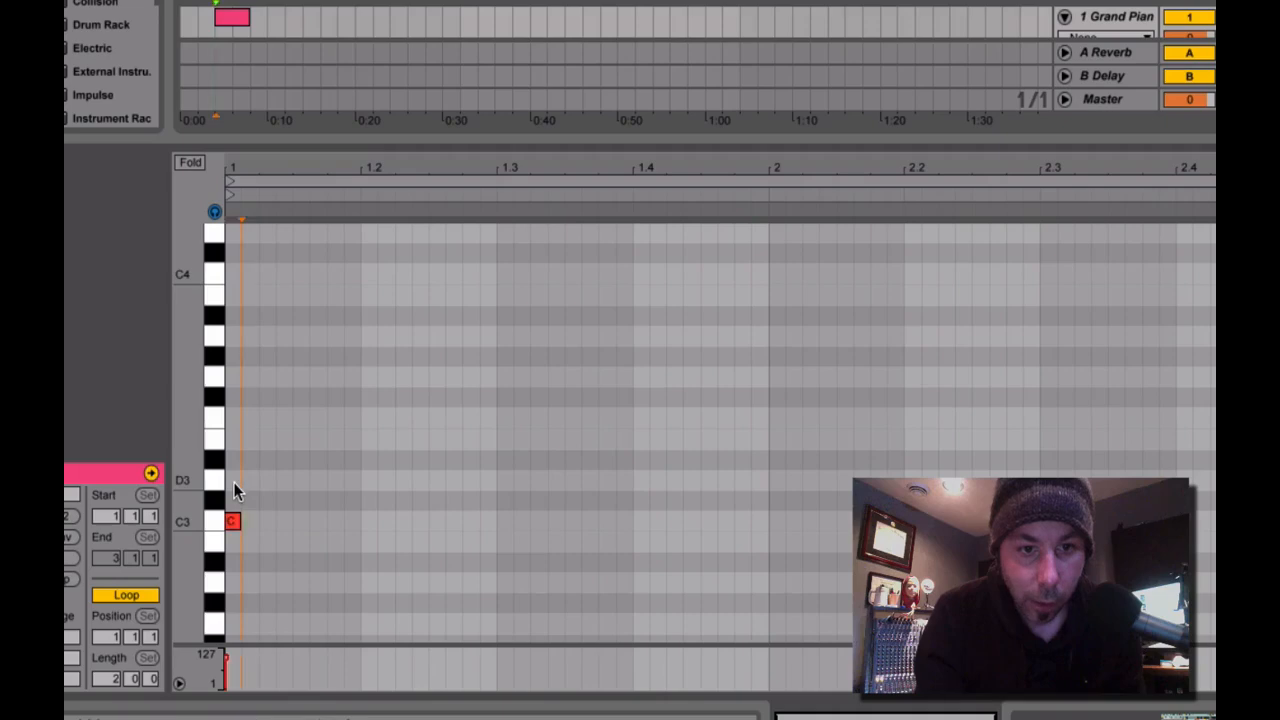
pyautogui.doubleClick(233, 482)
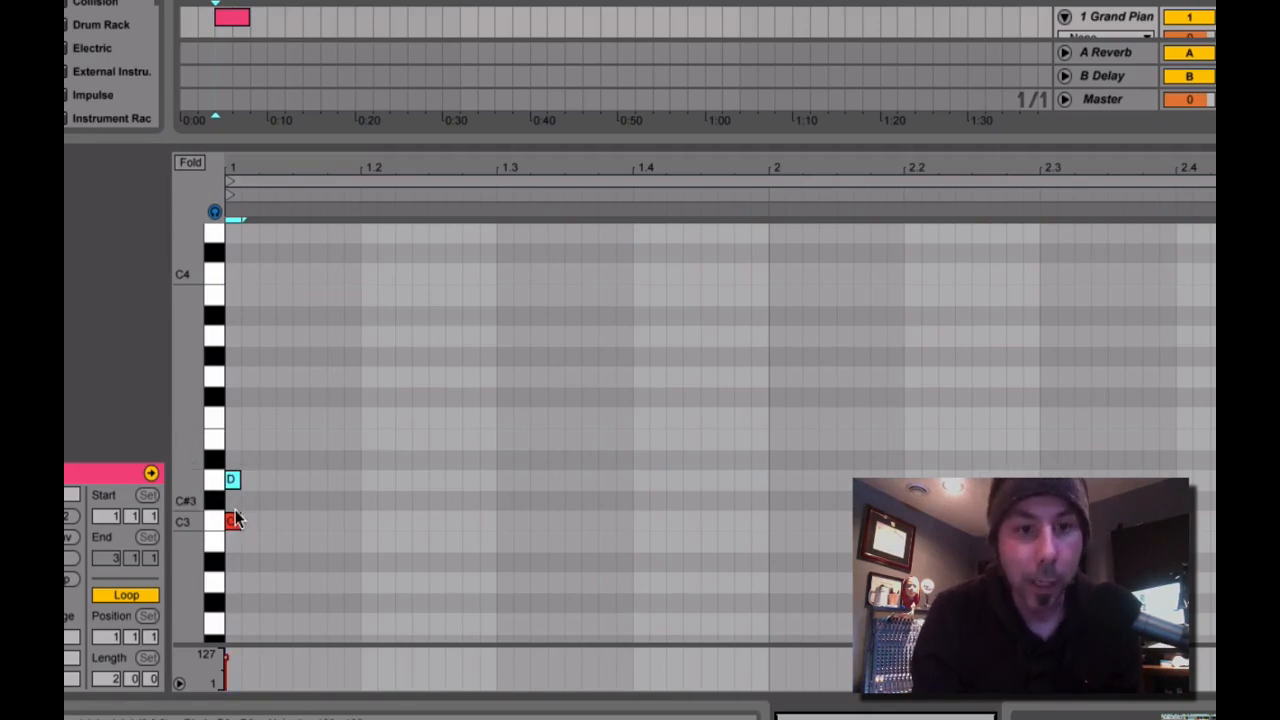
pyautogui.doubleClick(233, 441)
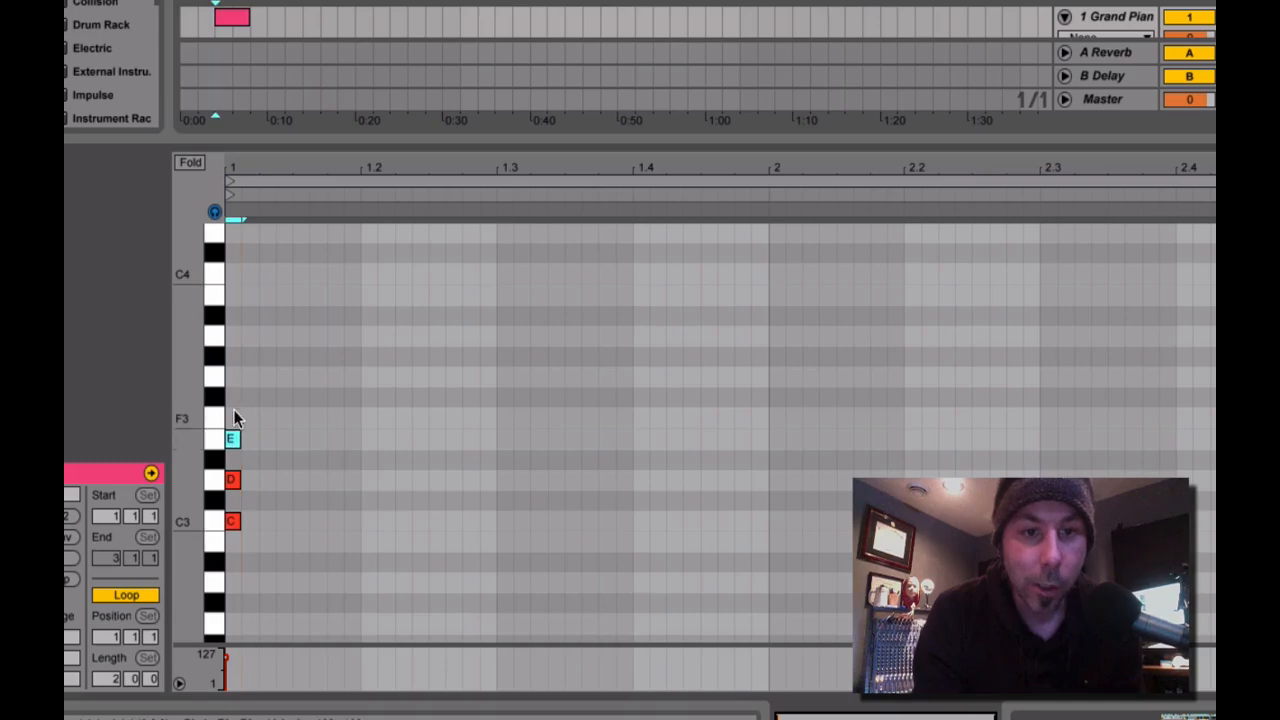
pyautogui.doubleClick(232, 417)
pyautogui.doubleClick(234, 376)
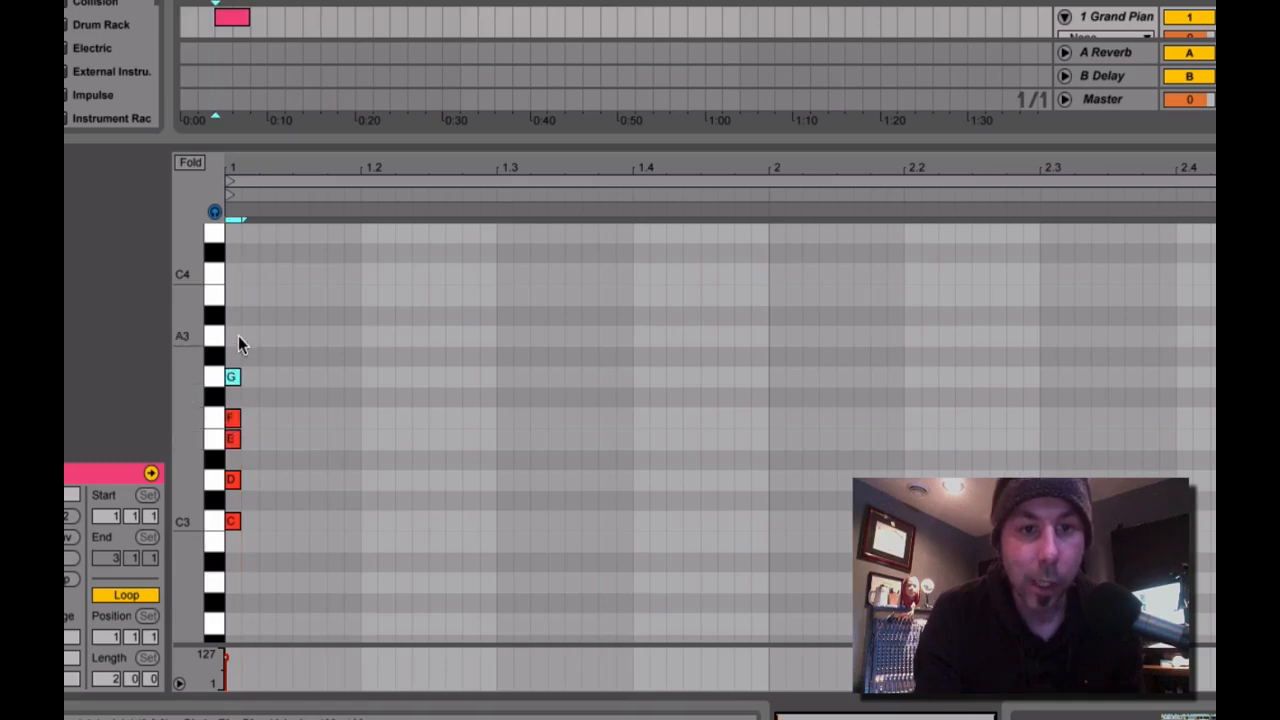
pyautogui.doubleClick(232, 295)
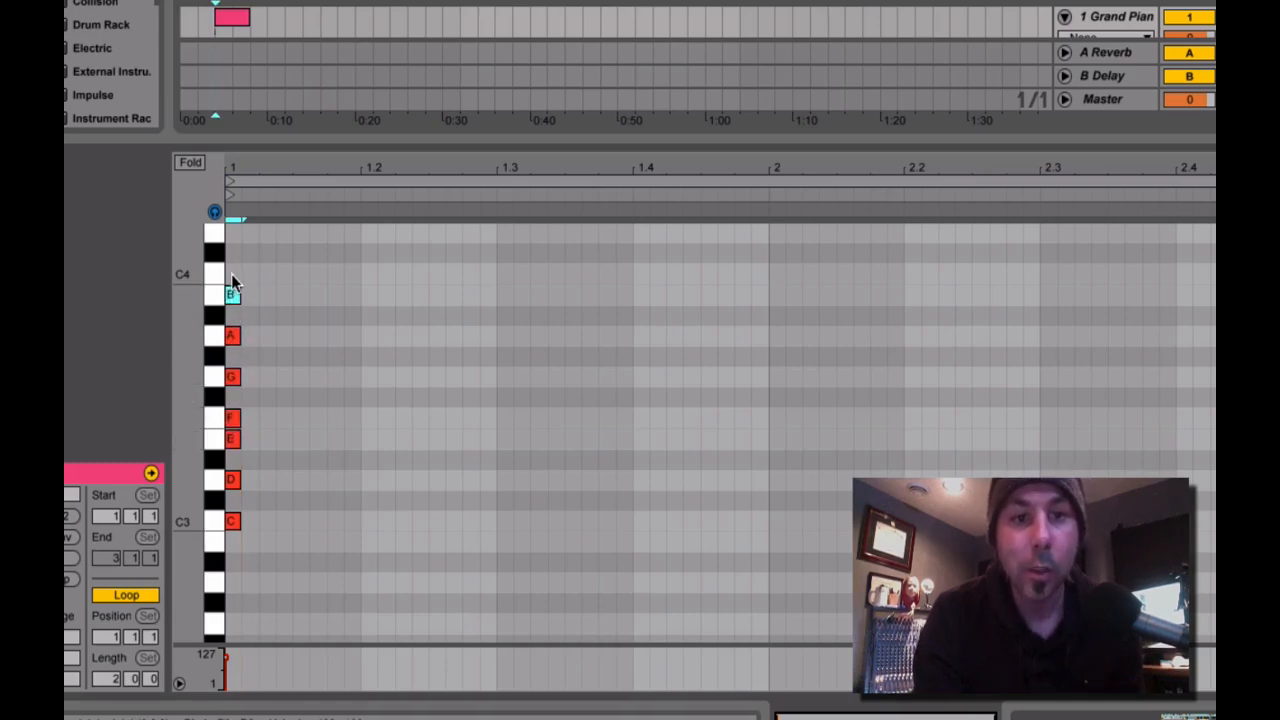
pyautogui.doubleClick(231, 274)
# Lengthen all eight scale notes so they end at beat 1.2.
pyautogui.moveTo(247, 253); pyautogui.dragTo(363, 515)
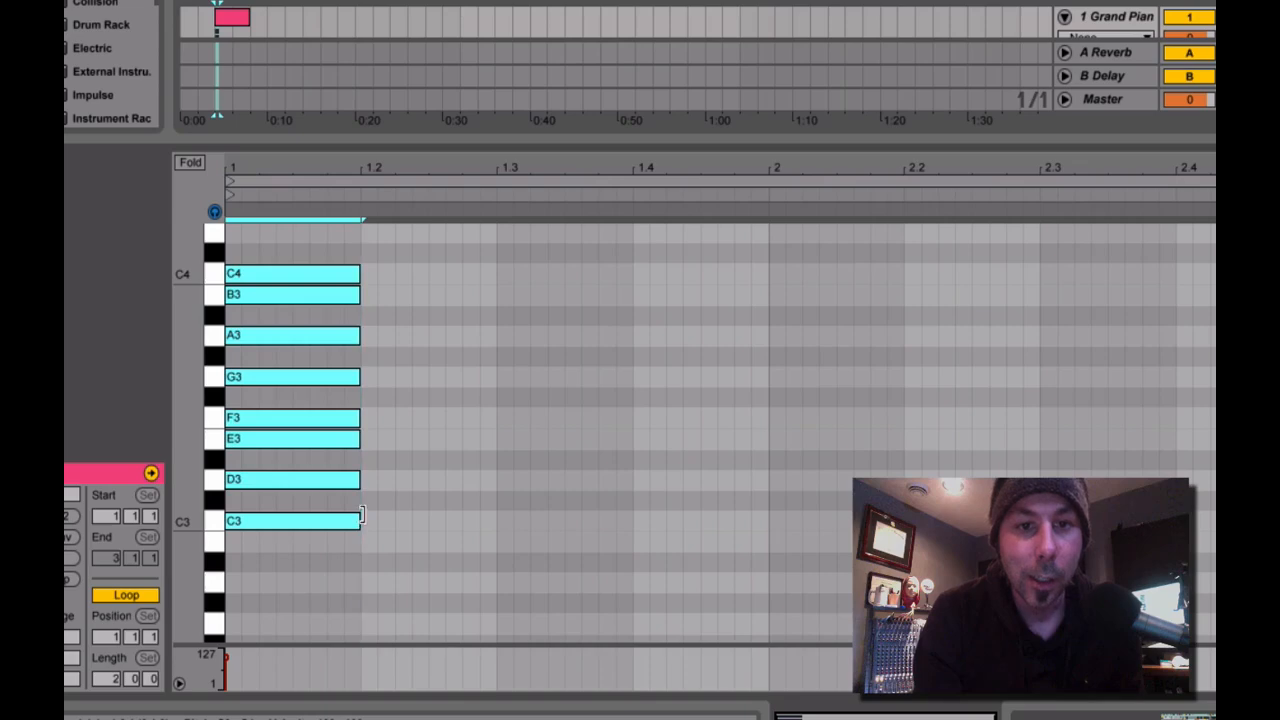
pyautogui.click(428, 507)
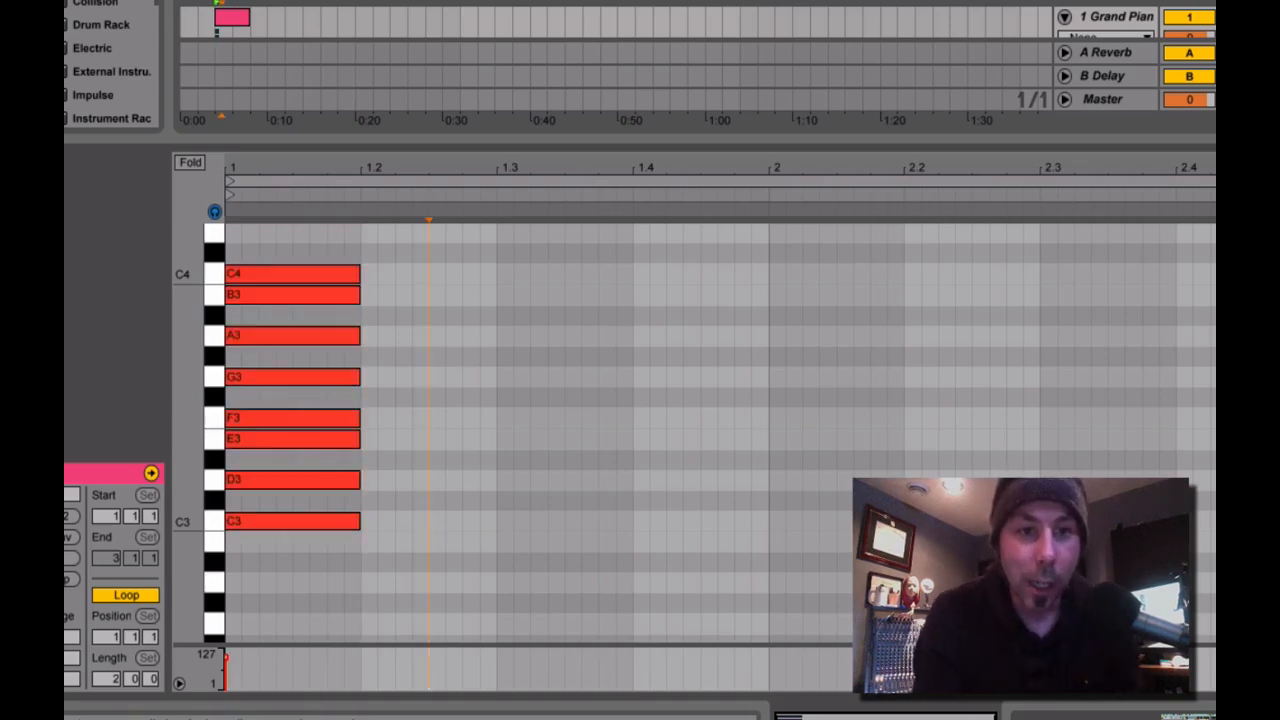
pyautogui.moveTo(188, 416); pyautogui.dragTo(211, 460)
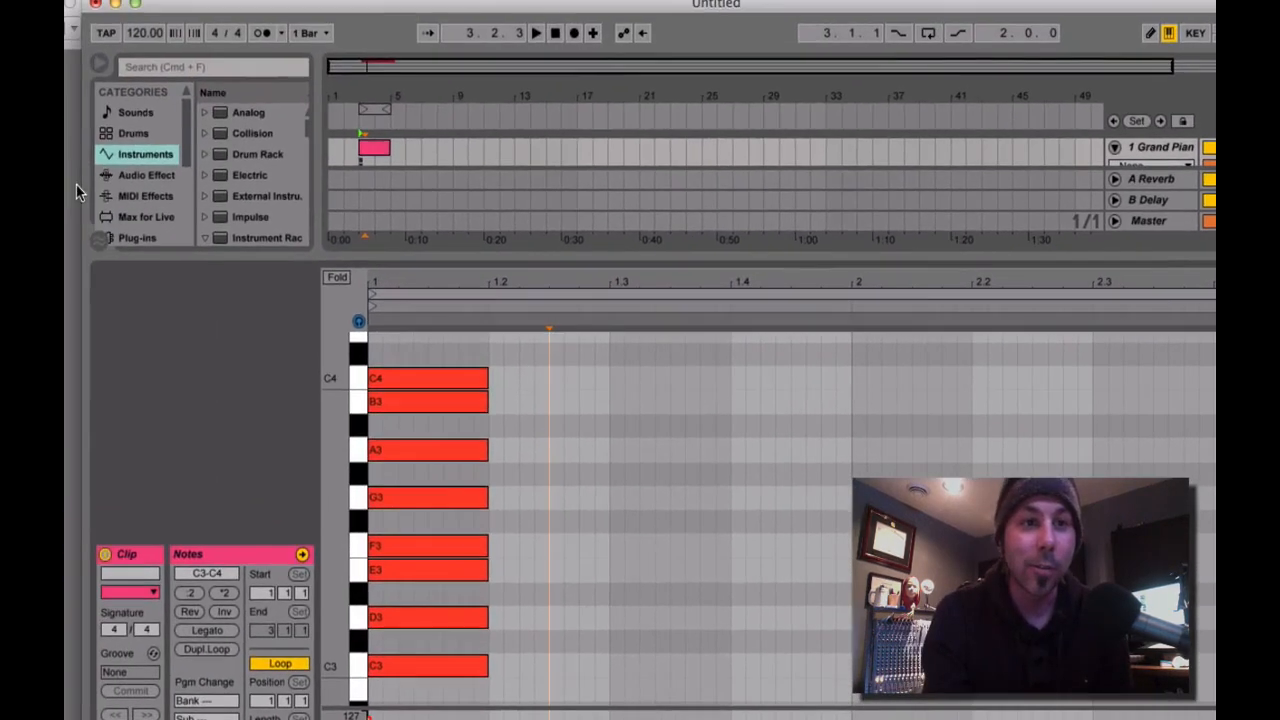
# Switch to the circle-of-fifths image in Preview and mark out the C, G, F, A, D, E and D♭ keys for comparison.
pyautogui.click(75, 185)
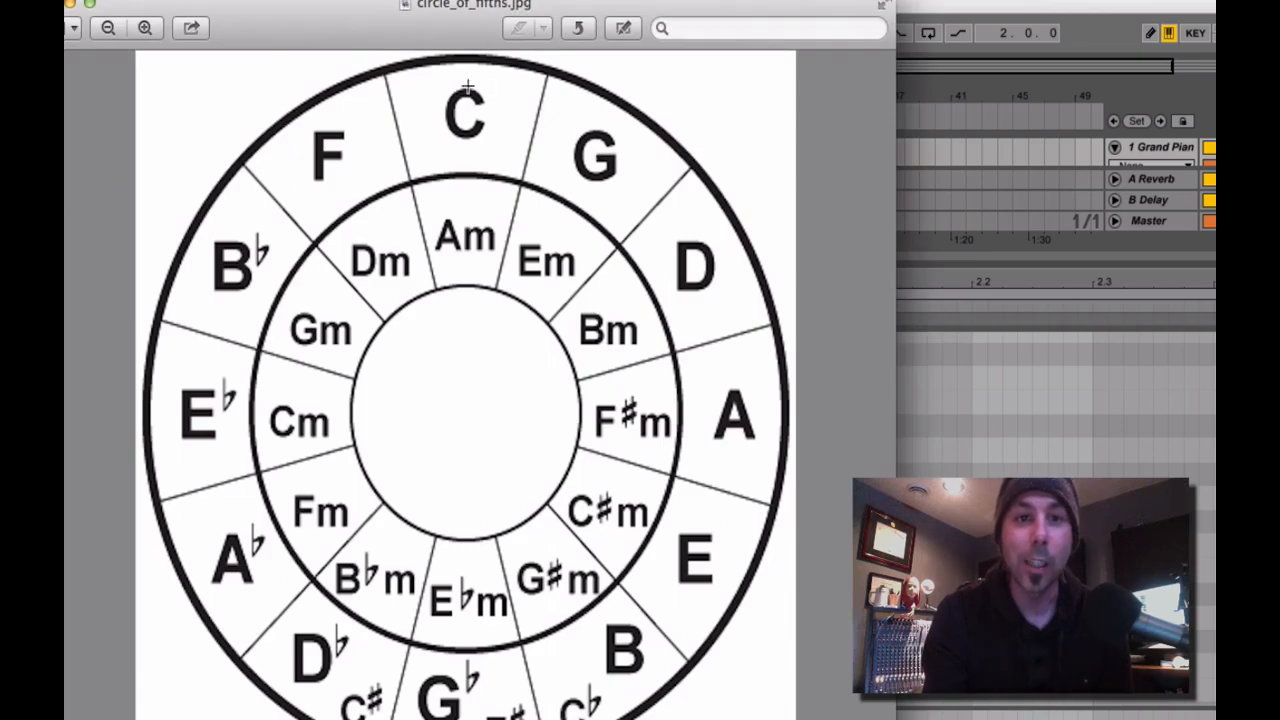
pyautogui.moveTo(433, 92); pyautogui.dragTo(497, 149)
pyautogui.moveTo(562, 120); pyautogui.dragTo(631, 205)
pyautogui.moveTo(300, 118); pyautogui.dragTo(384, 194)
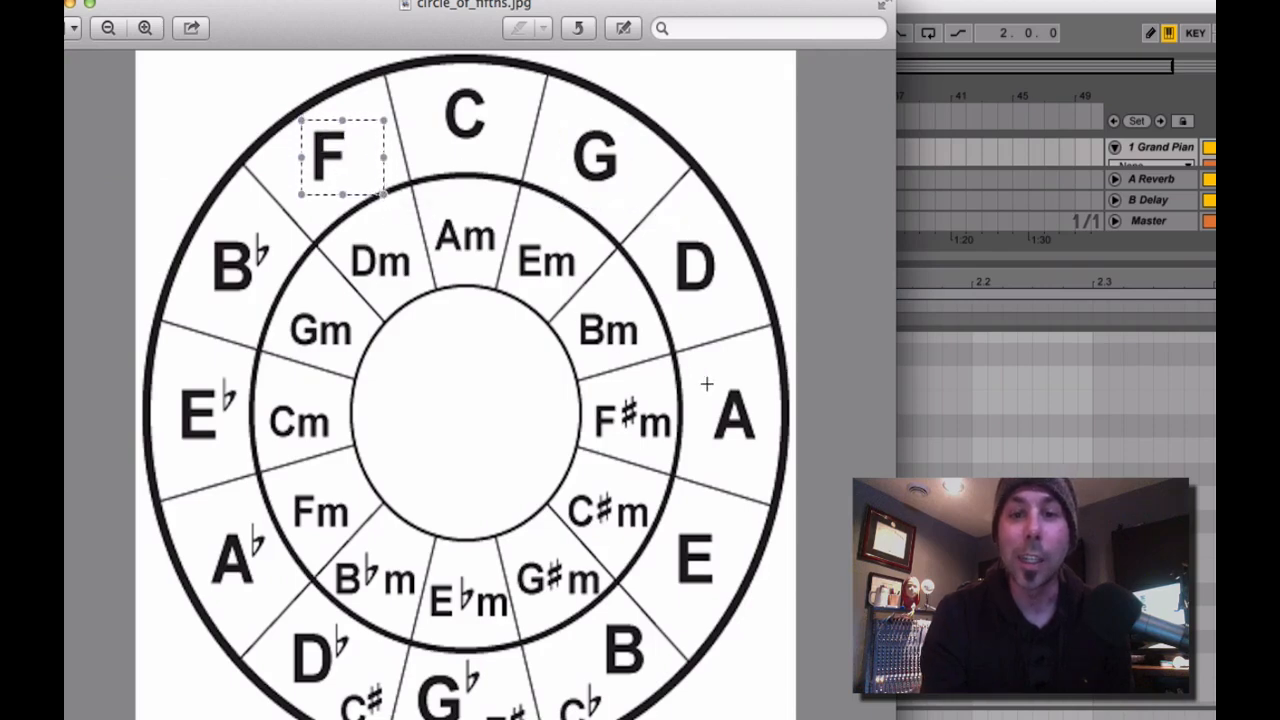
pyautogui.moveTo(693, 377); pyautogui.dragTo(782, 464)
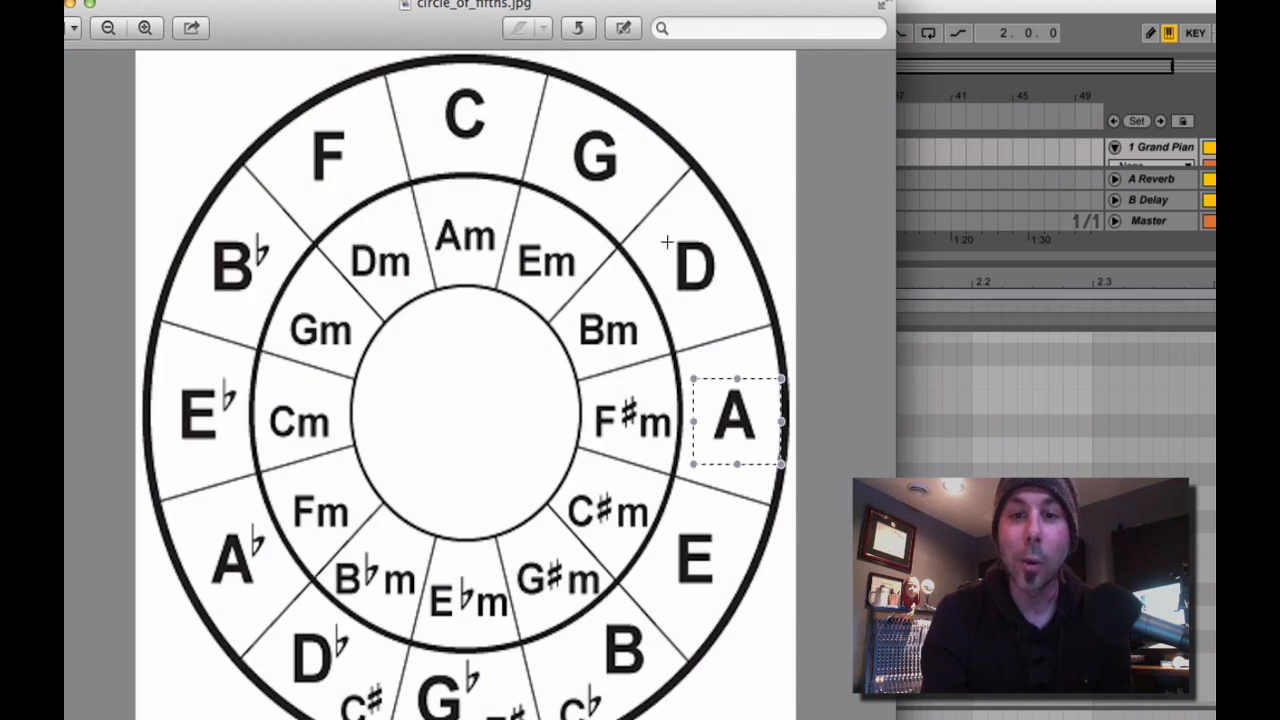
pyautogui.moveTo(660, 232); pyautogui.dragTo(717, 297)
pyautogui.moveTo(668, 509); pyautogui.dragTo(732, 614)
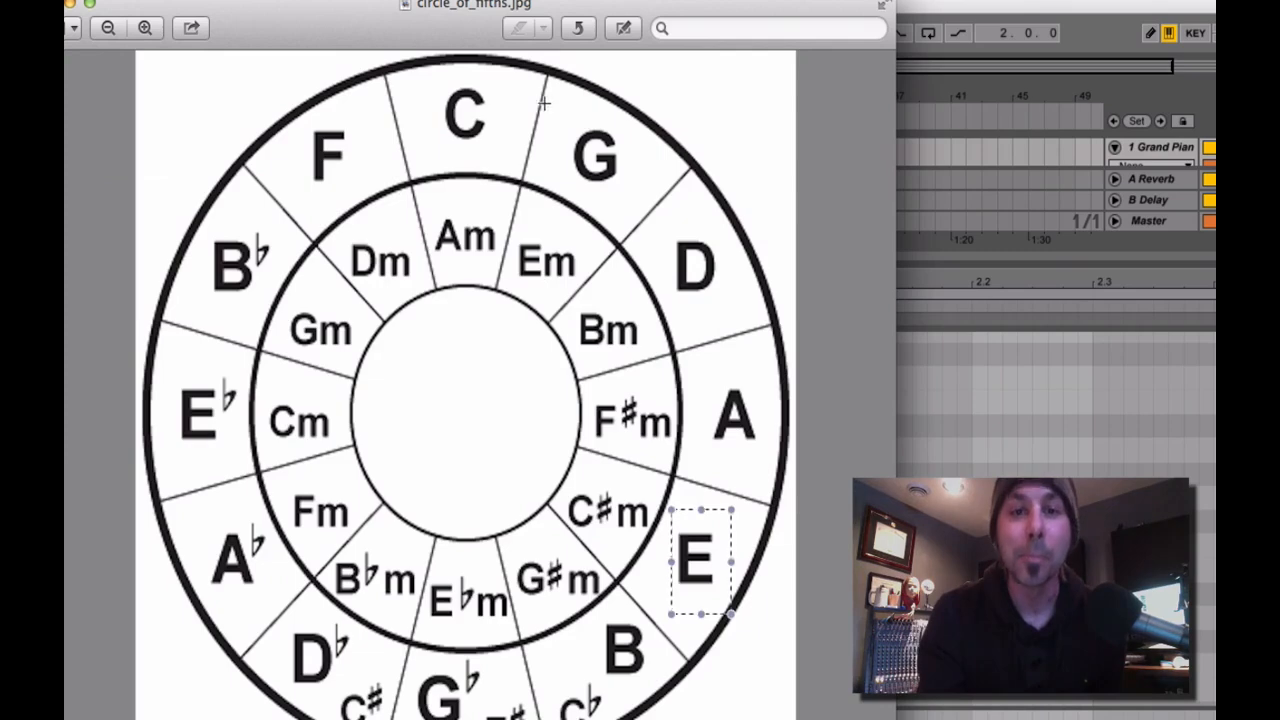
pyautogui.moveTo(567, 112); pyautogui.dragTo(630, 198)
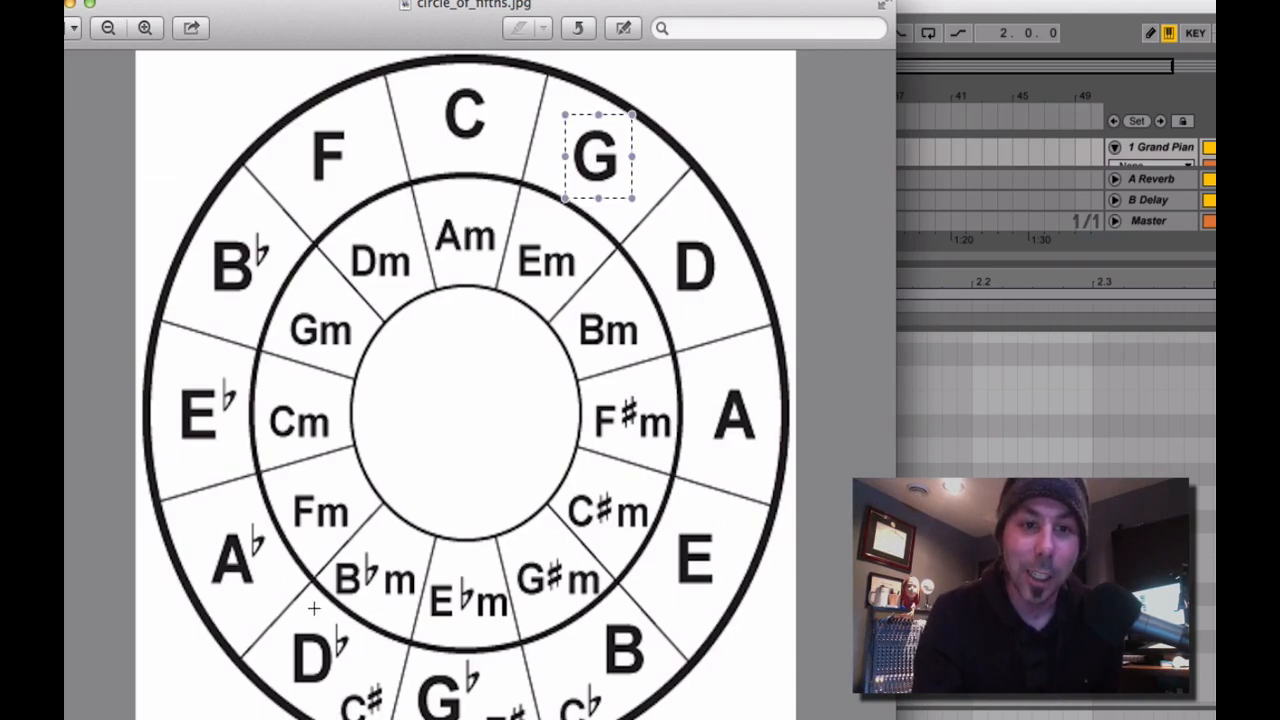
pyautogui.moveTo(314, 608); pyautogui.dragTo(318, 718)
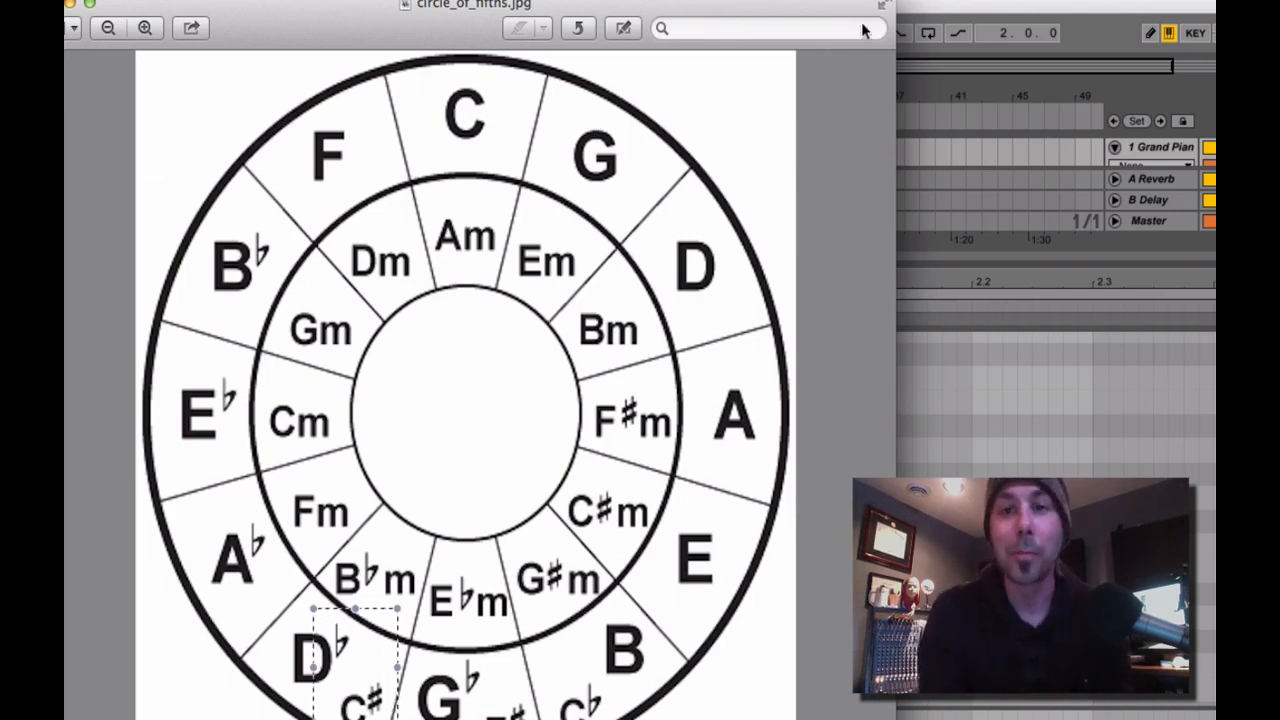
# Switch to Ableton Live and copy all the C3 to C4 scale notes to beat 1.2.
pyautogui.click(952, 9)
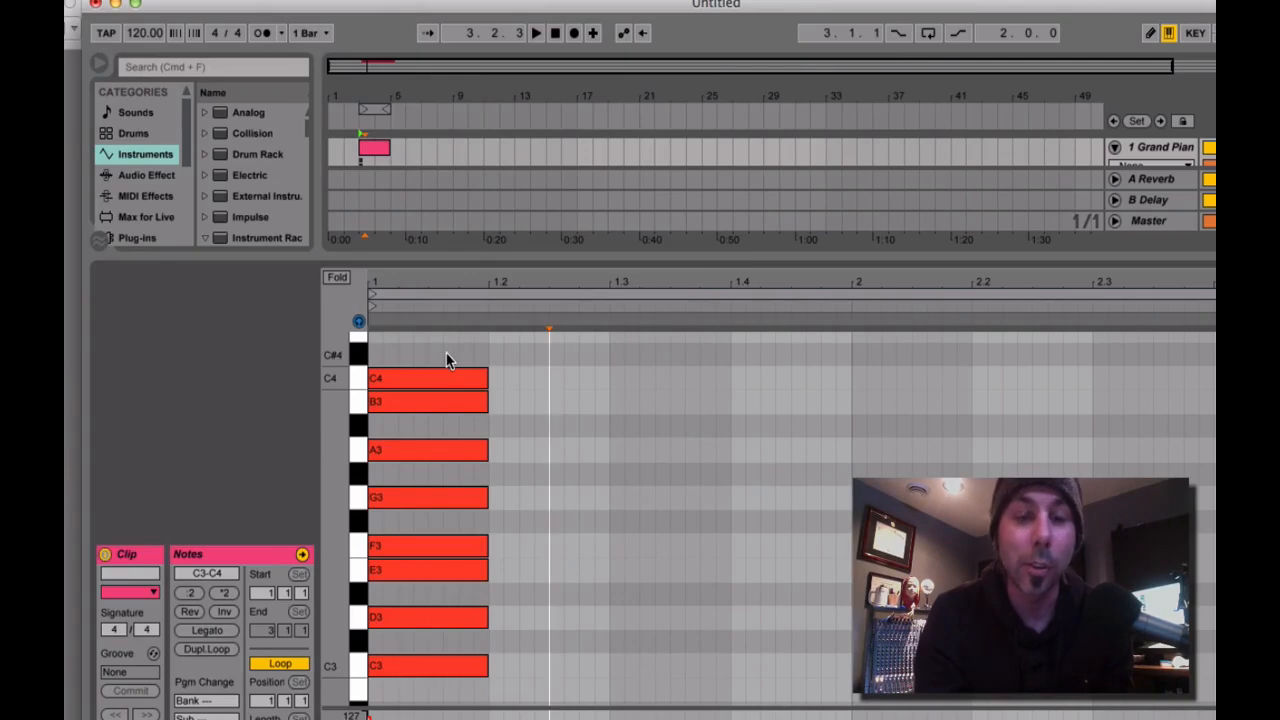
pyautogui.moveTo(447, 361); pyautogui.dragTo(555, 699)
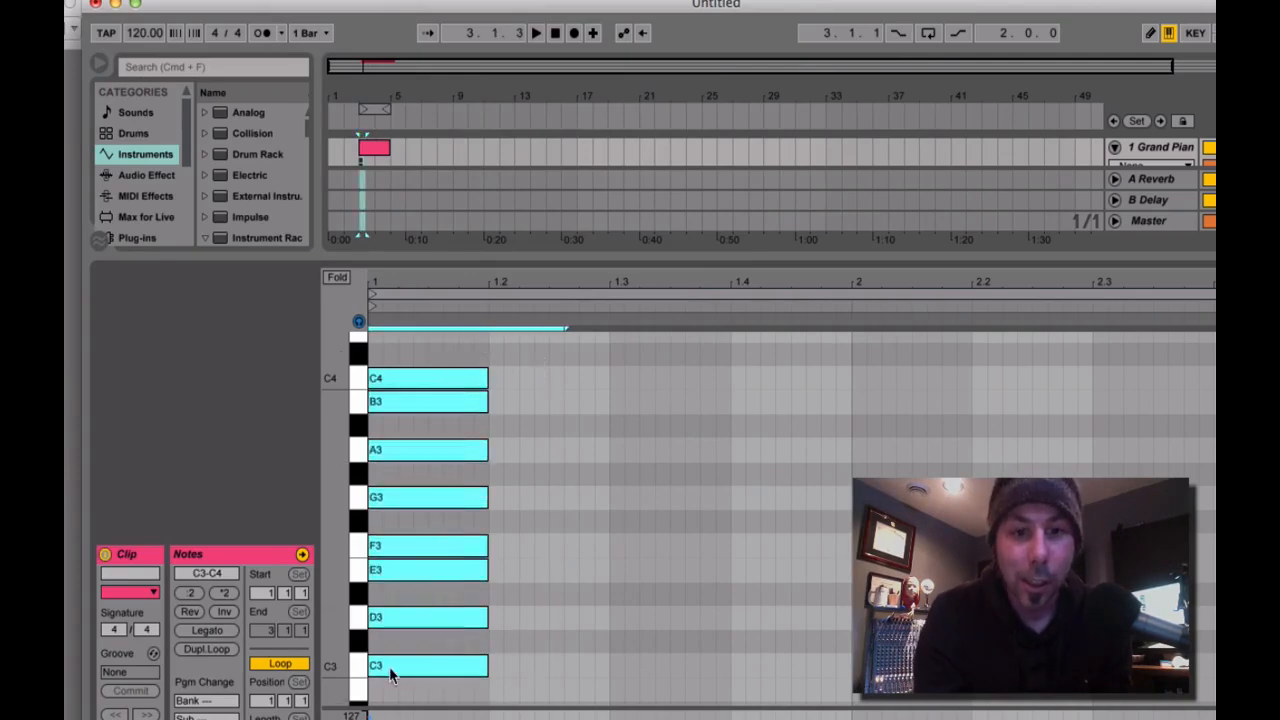
pyautogui.moveTo(392, 673); pyautogui.dragTo(509, 675)
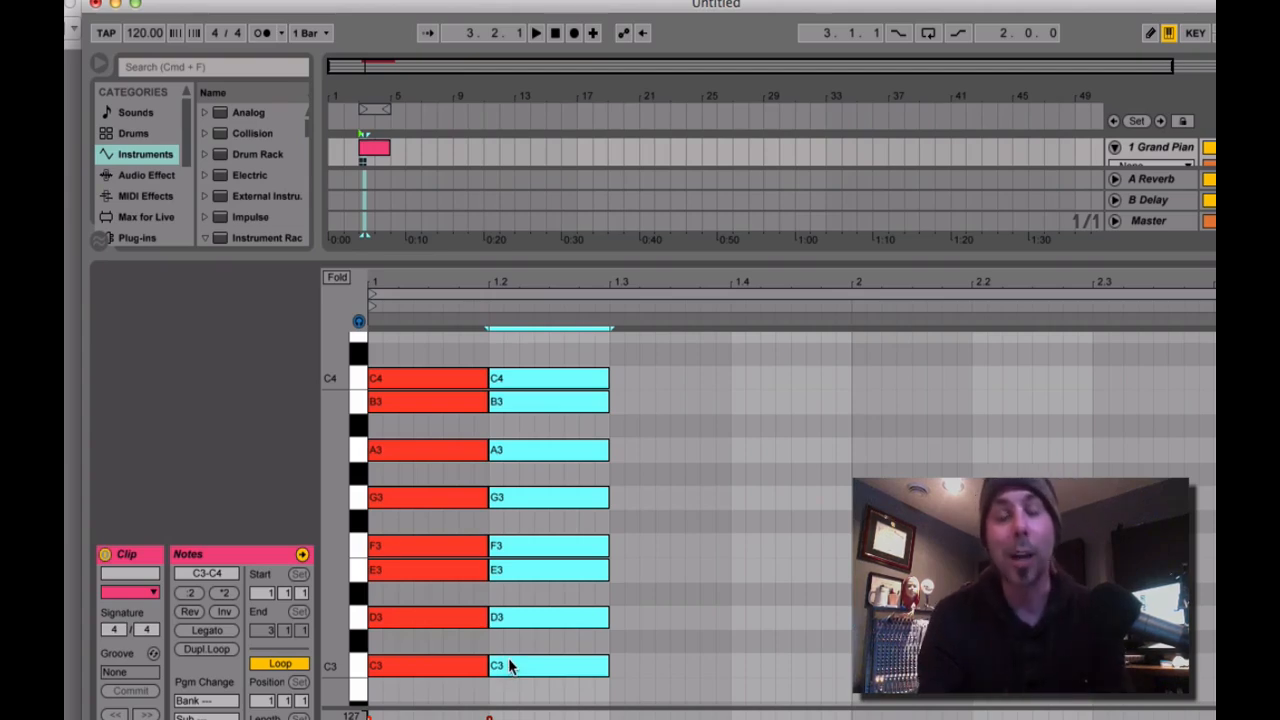
# Transpose the copied scale up one semitone to C#3–C#4 and compare the F3 and C4 notes in both columns.
pyautogui.press('Up')
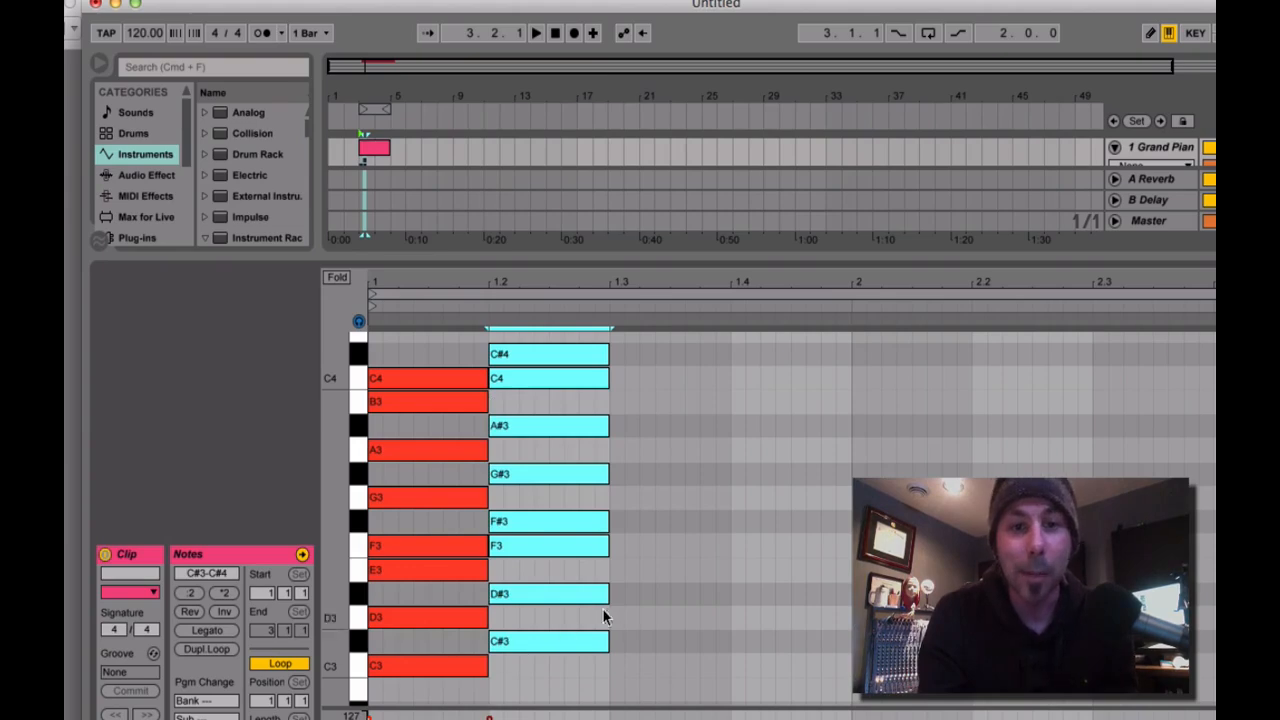
pyautogui.click(651, 686)
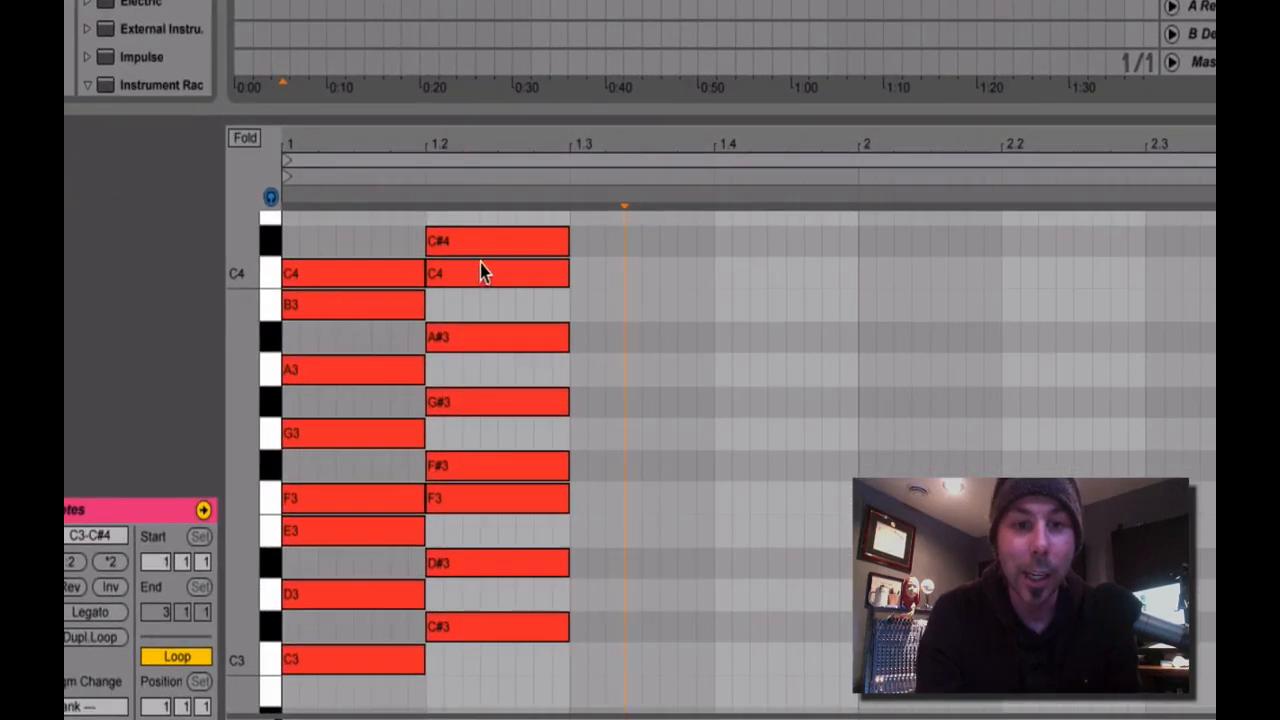
pyautogui.click(322, 505)
pyautogui.click(462, 512)
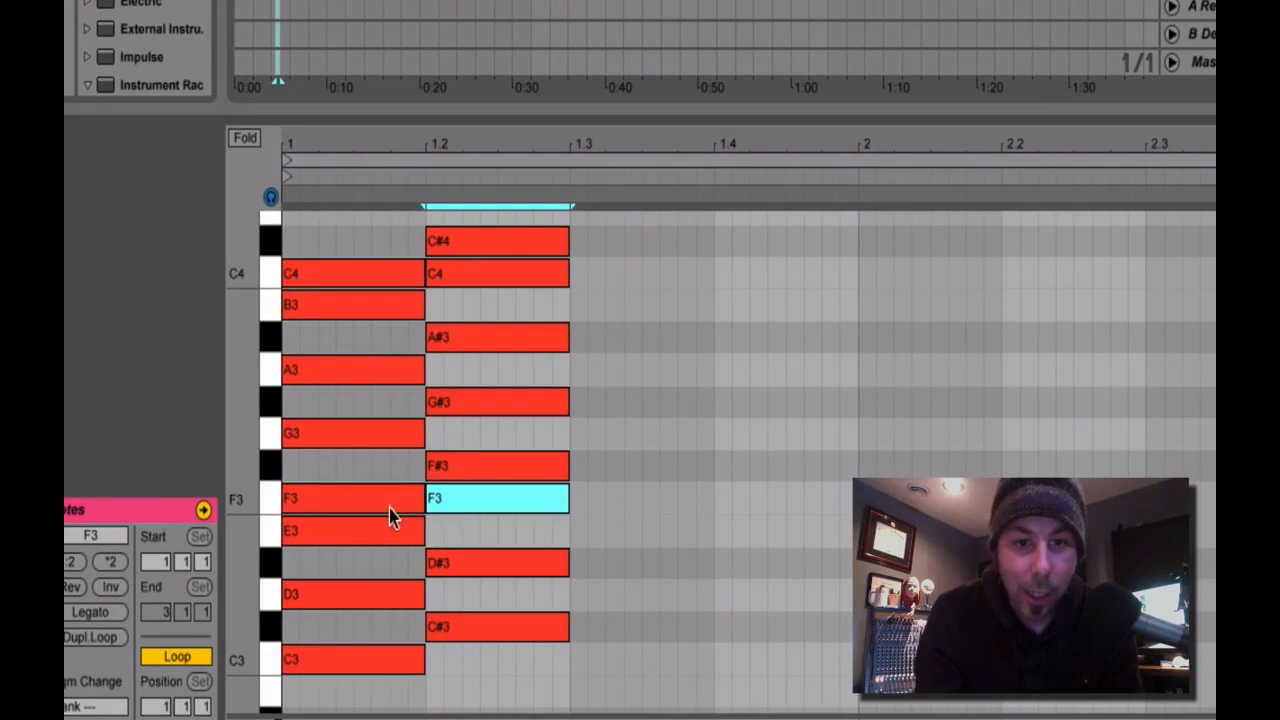
pyautogui.click(389, 275)
pyautogui.click(451, 281)
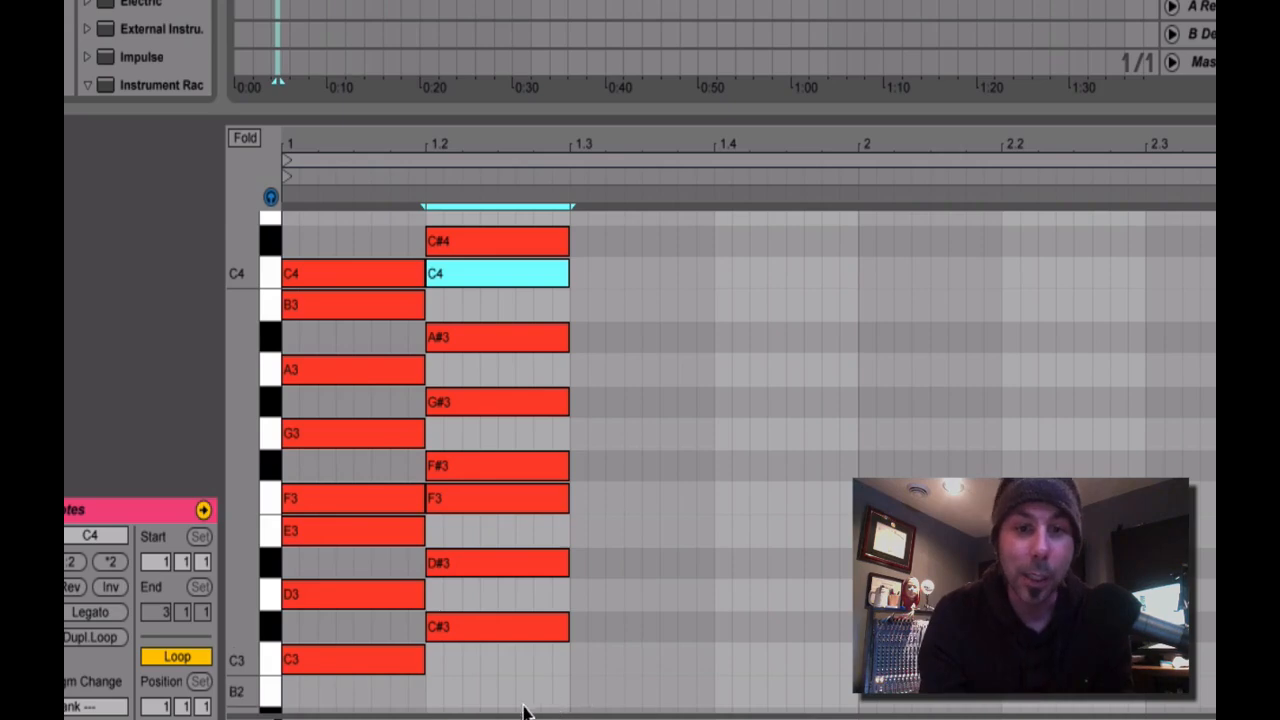
# Transpose the copied scale at beat 1.2 down to G2–G3.
pyautogui.moveTo(507, 678); pyautogui.dragTo(492, 244)
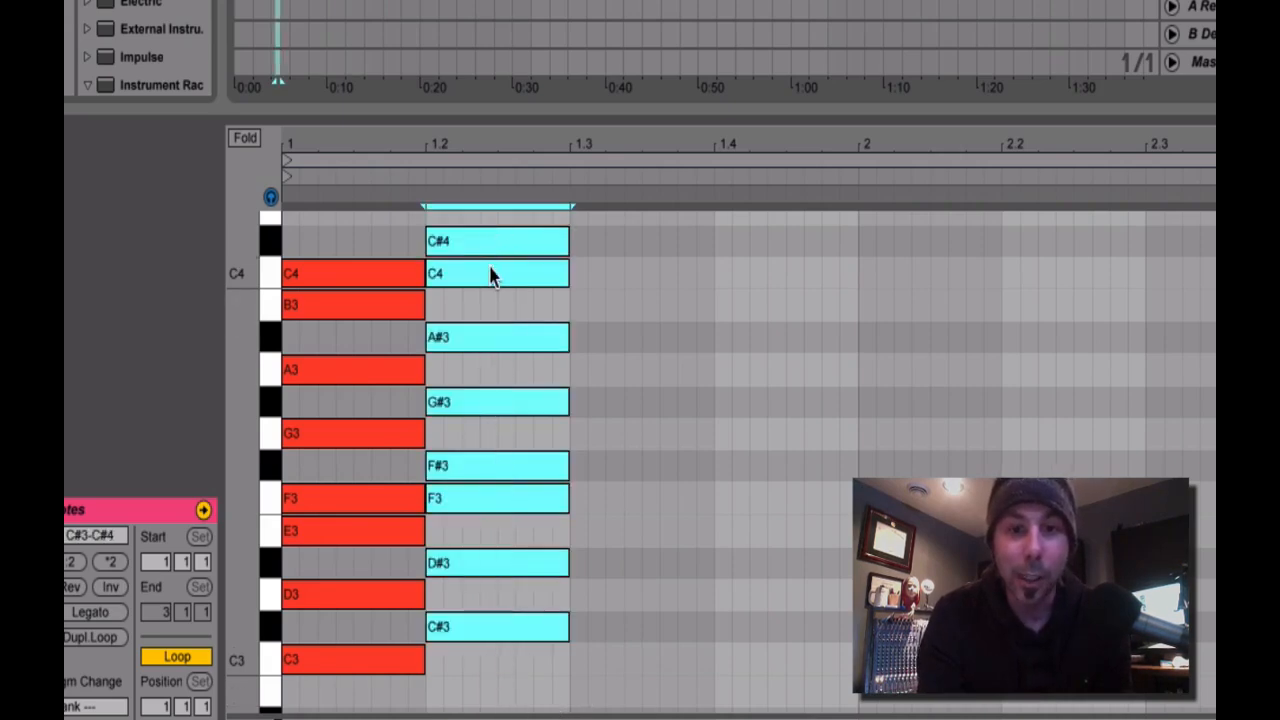
pyautogui.press('Down')
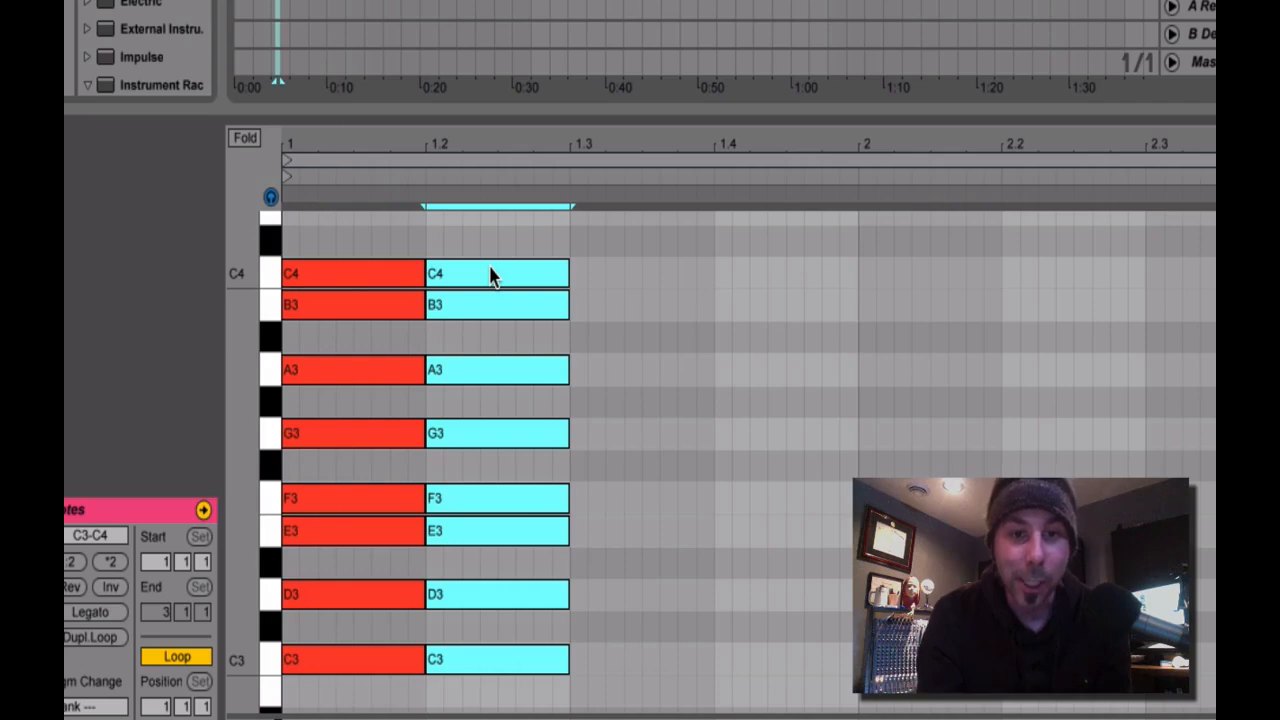
pyautogui.press('Down')
pyautogui.press('Down')
pyautogui.press('Down')
pyautogui.press('Down')
pyautogui.press('Down')
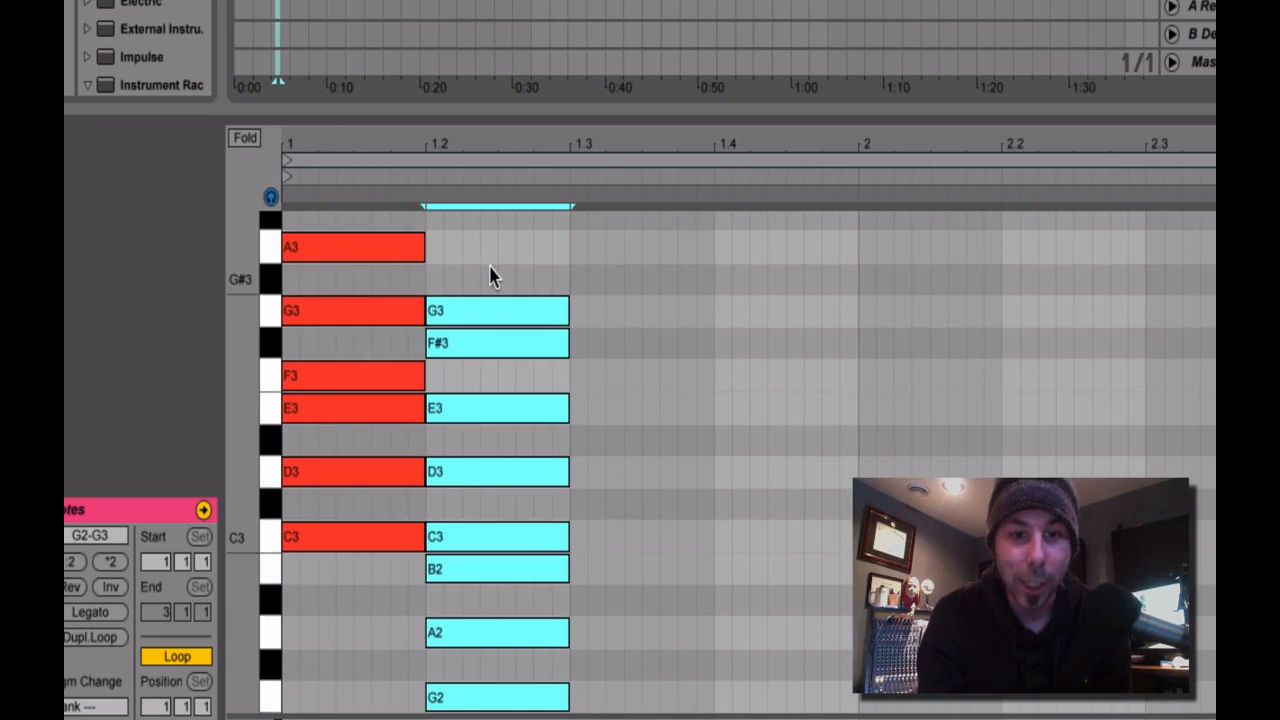
pyautogui.click(705, 521)
# Move the copied scale's G2, A2 and B2 notes up one octave.
pyautogui.moveTo(394, 564); pyautogui.dragTo(565, 700)
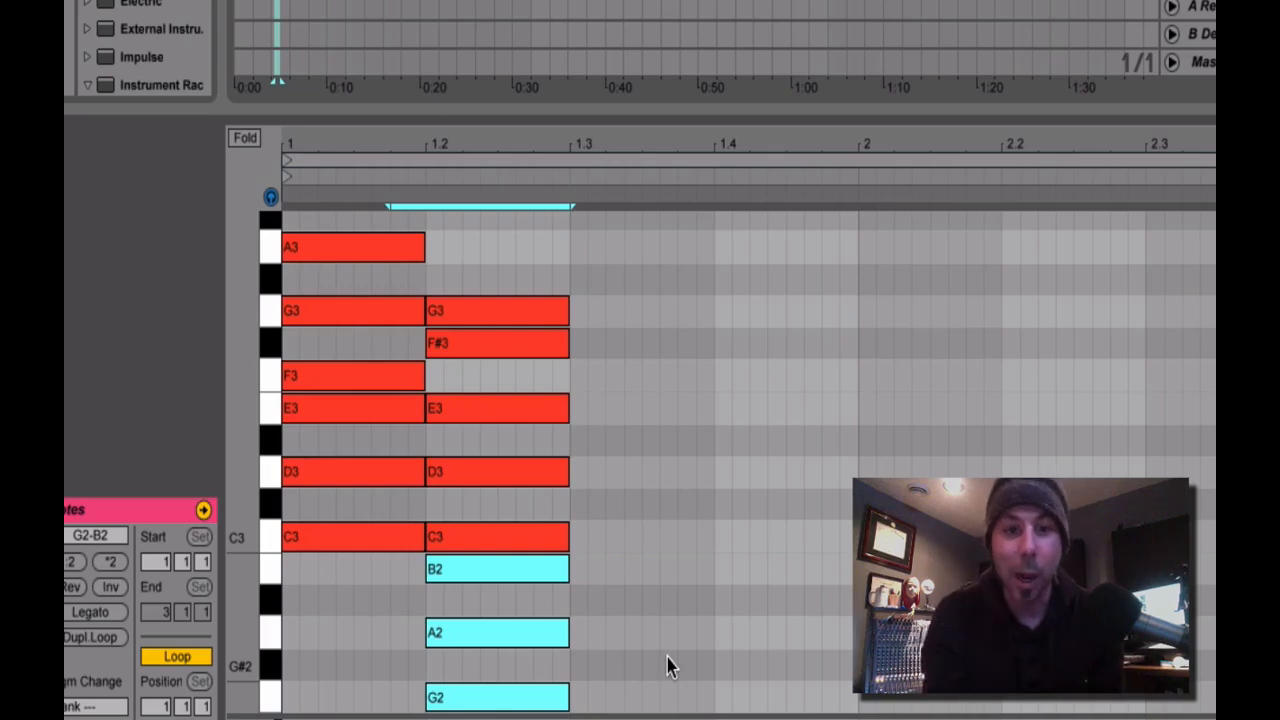
pyautogui.hotkey('shift', 'Up')
pyautogui.scroll(3, 670, 668)
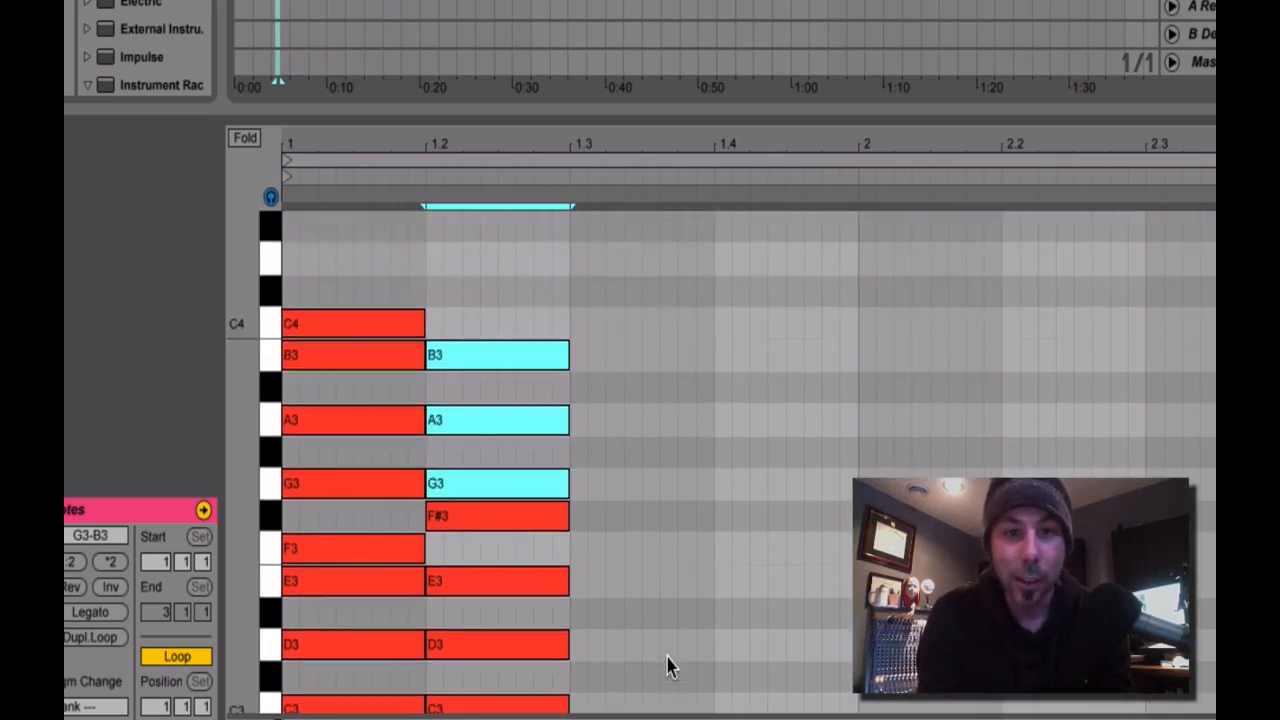
pyautogui.scroll(-1, 670, 668)
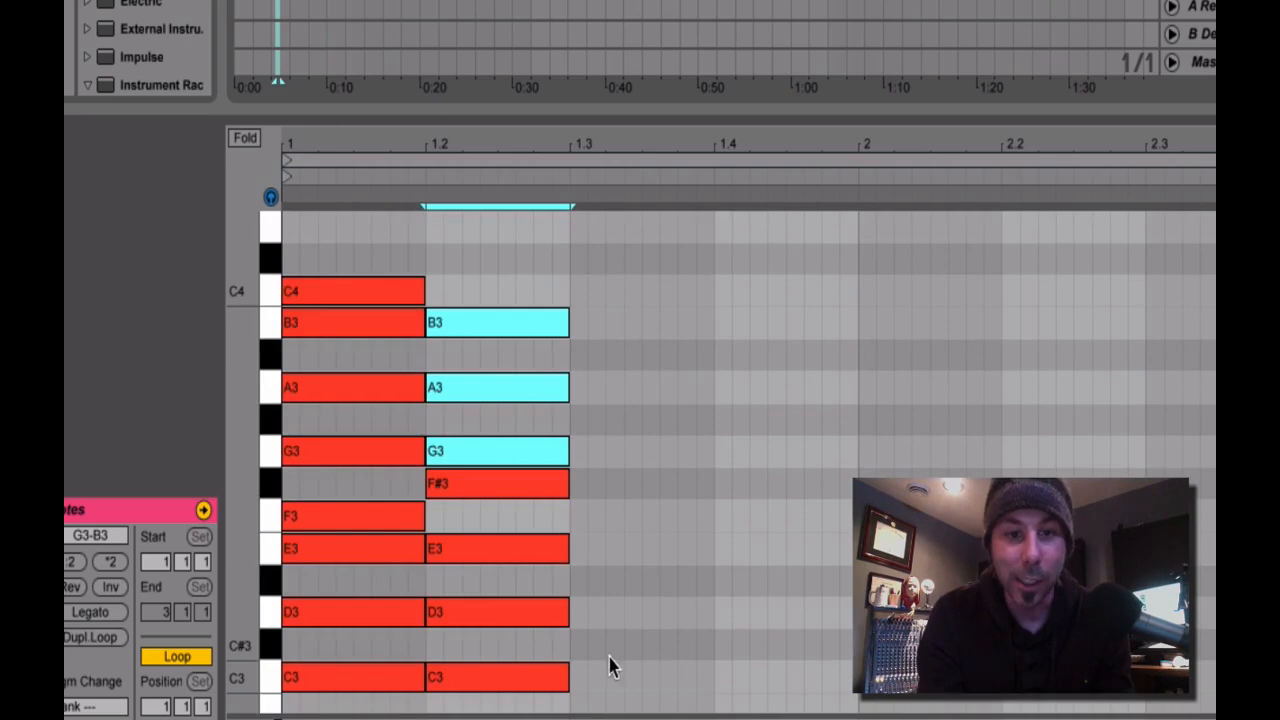
# Move the second column's selected G3, A3 and B3 notes down one octave to G2, A2 and B2.
pyautogui.hotkey('shift', 'Down')
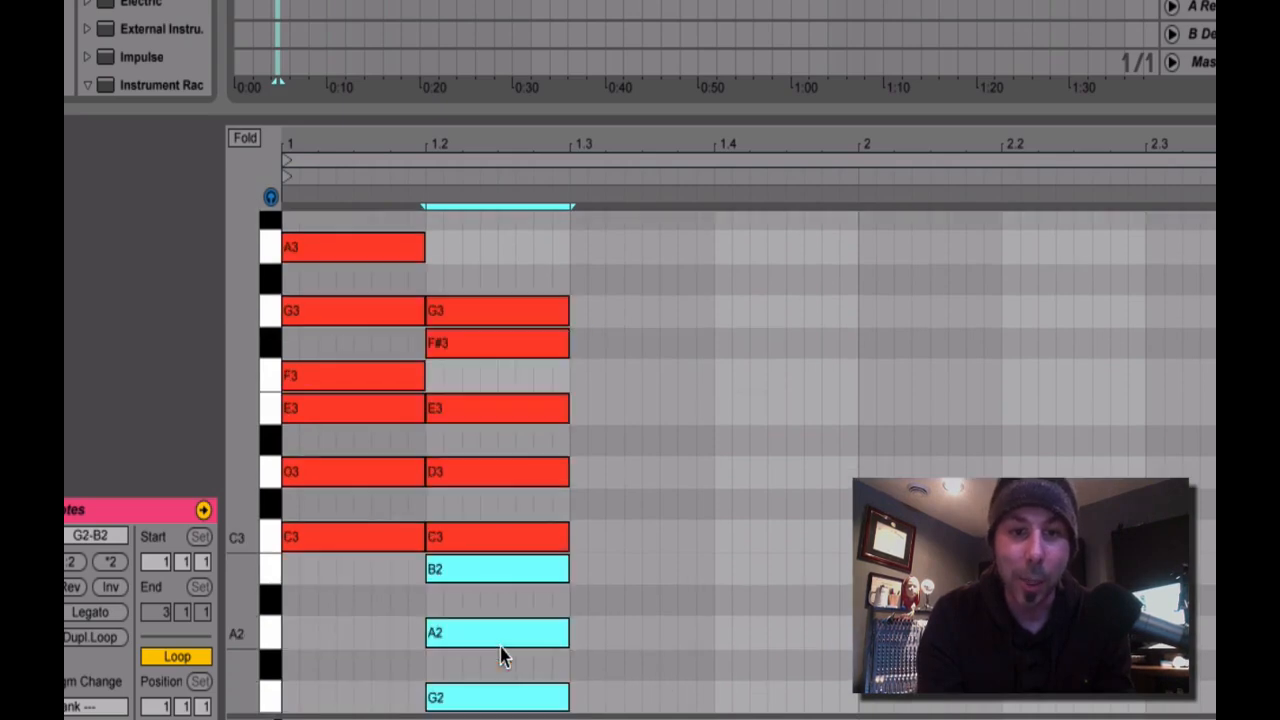
pyautogui.scroll(-2, 588, 645)
pyautogui.click(588, 645)
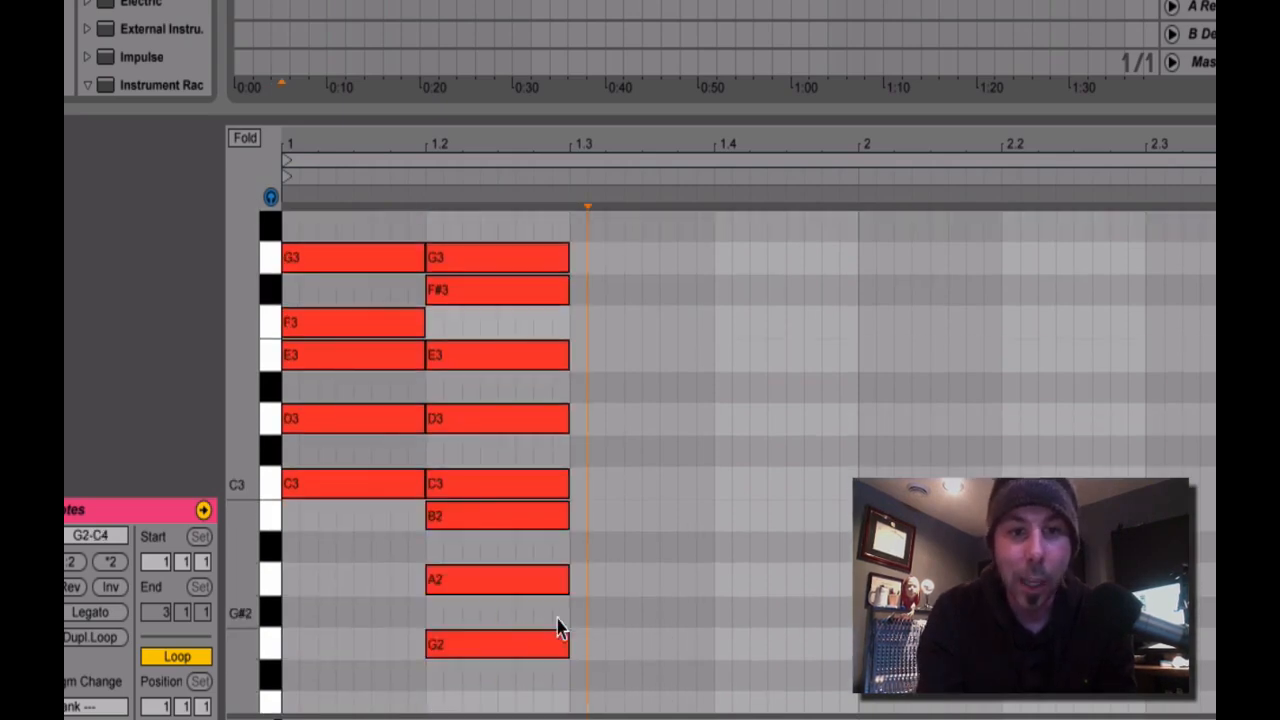
# Select all G2–G3 notes in the second column and nudge them one grid step later to separate the columns.
pyautogui.moveTo(530, 678); pyautogui.dragTo(519, 517)
pyautogui.moveTo(513, 346); pyautogui.dragTo(511, 182)
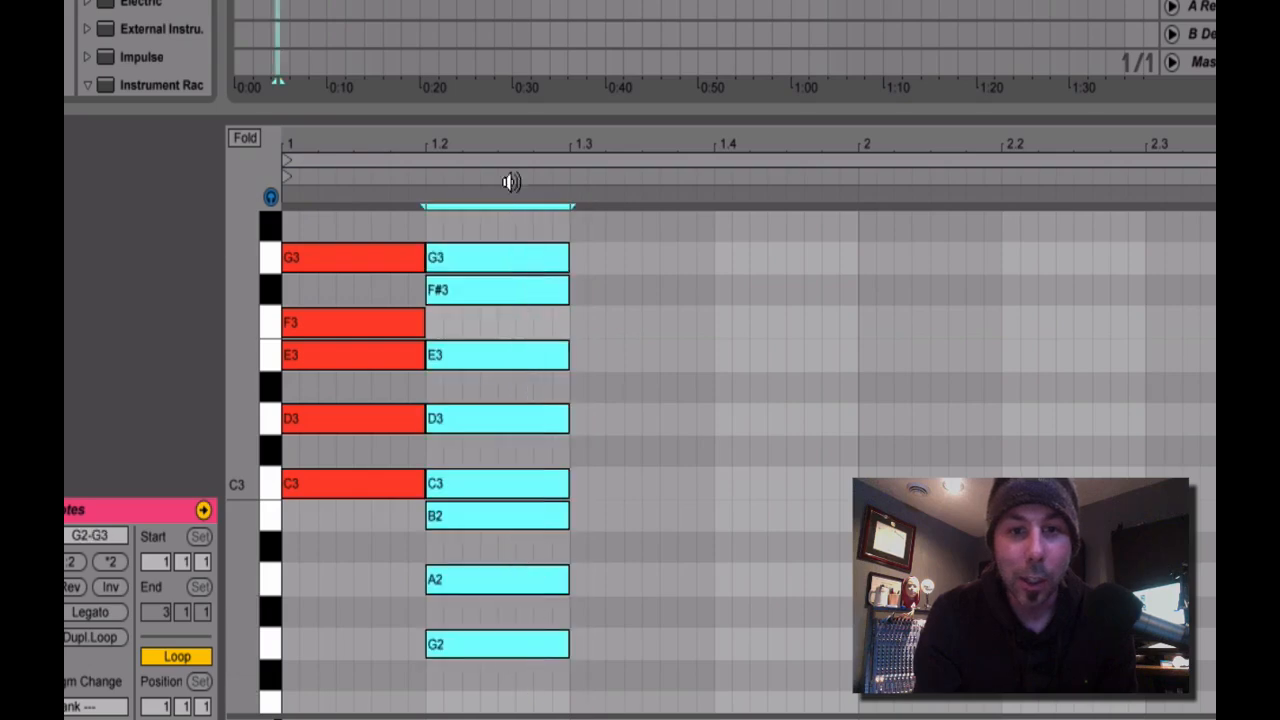
pyautogui.press('Right')
pyautogui.click(712, 423)
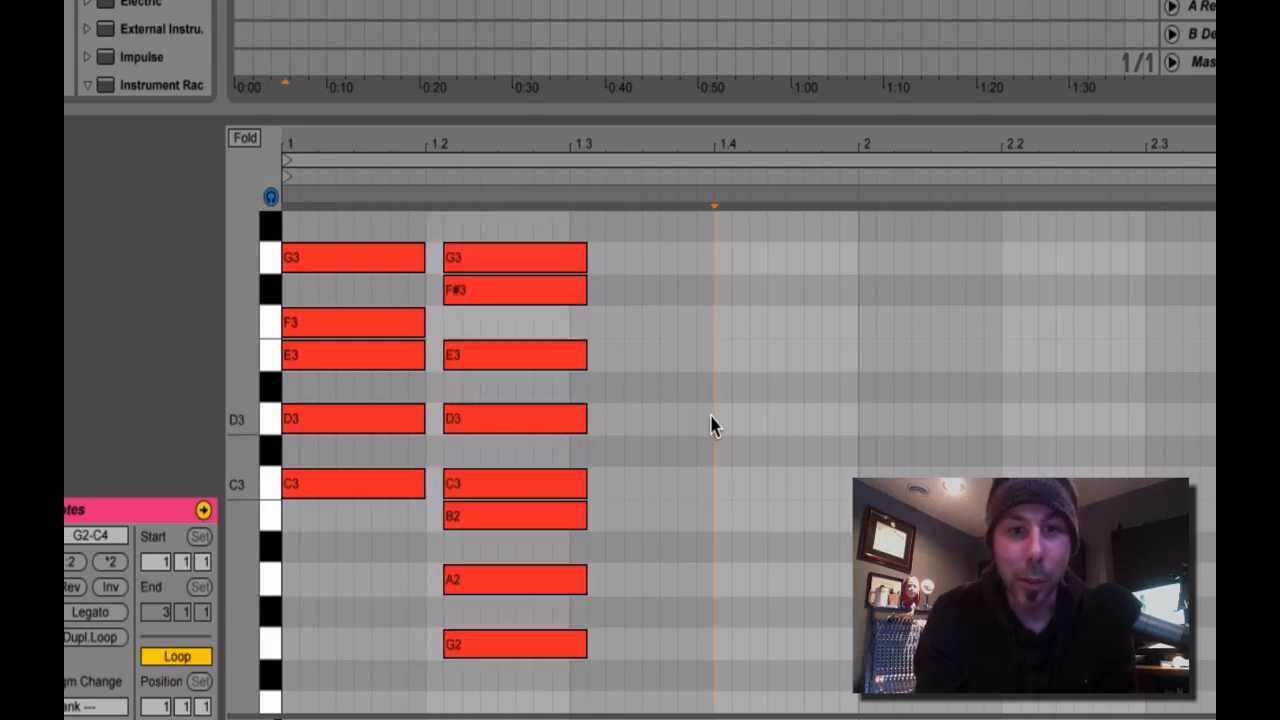
pyautogui.scroll(4, 300, 551)
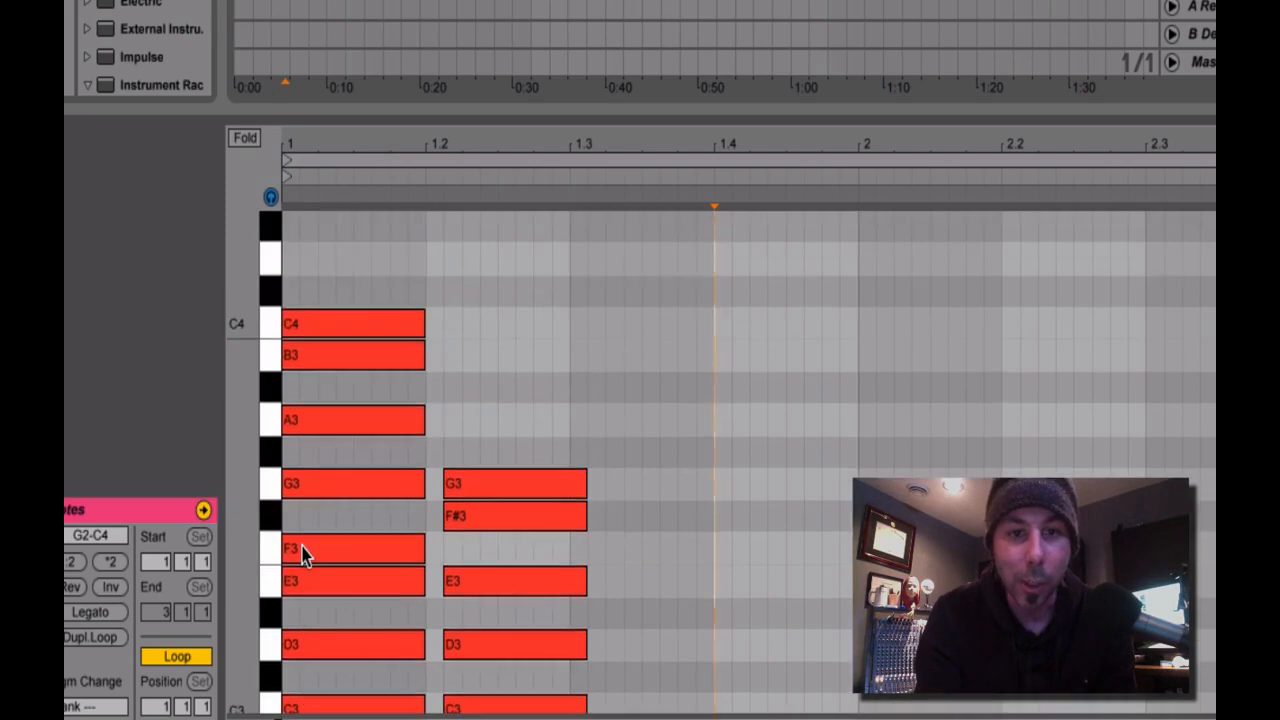
pyautogui.scroll(-1, 300, 555)
pyautogui.moveTo(569, 111); pyautogui.dragTo(569, 0)
pyautogui.scroll(3, 600, 243)
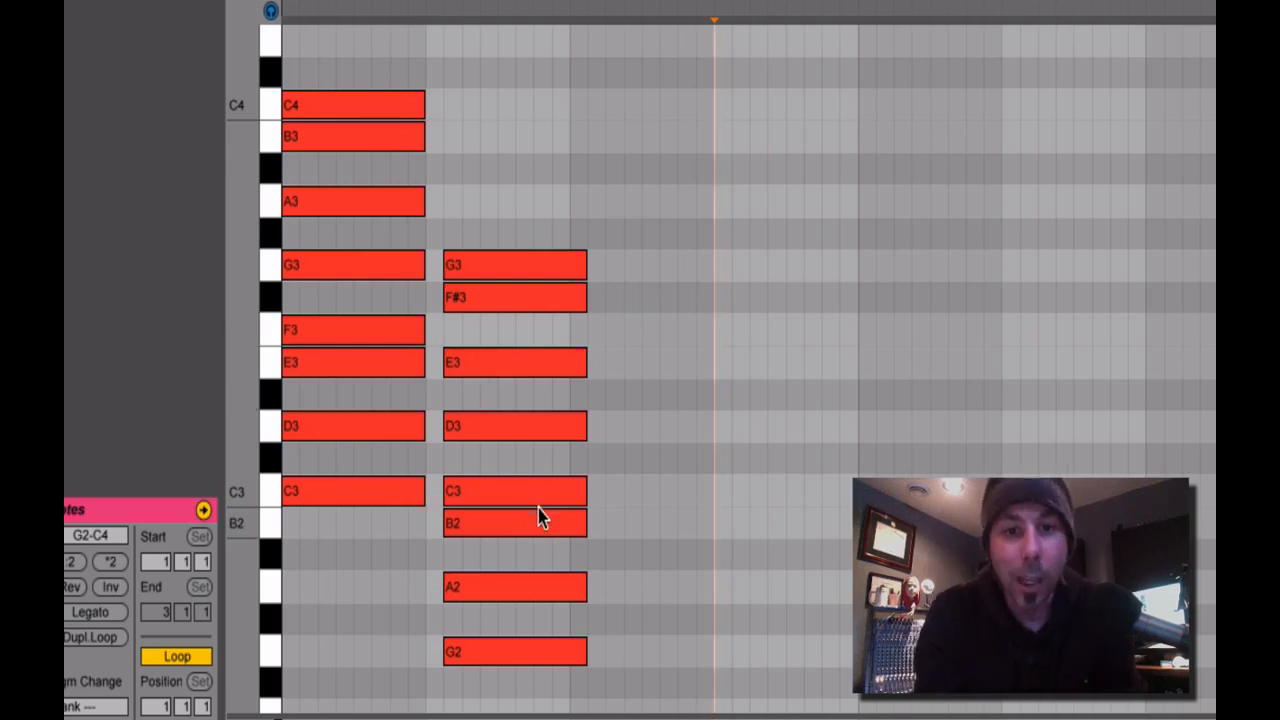
# Compare the first column's C3, D3, E3 and F3 notes with the same pitches in the G2–G3 column.
pyautogui.click(365, 505)
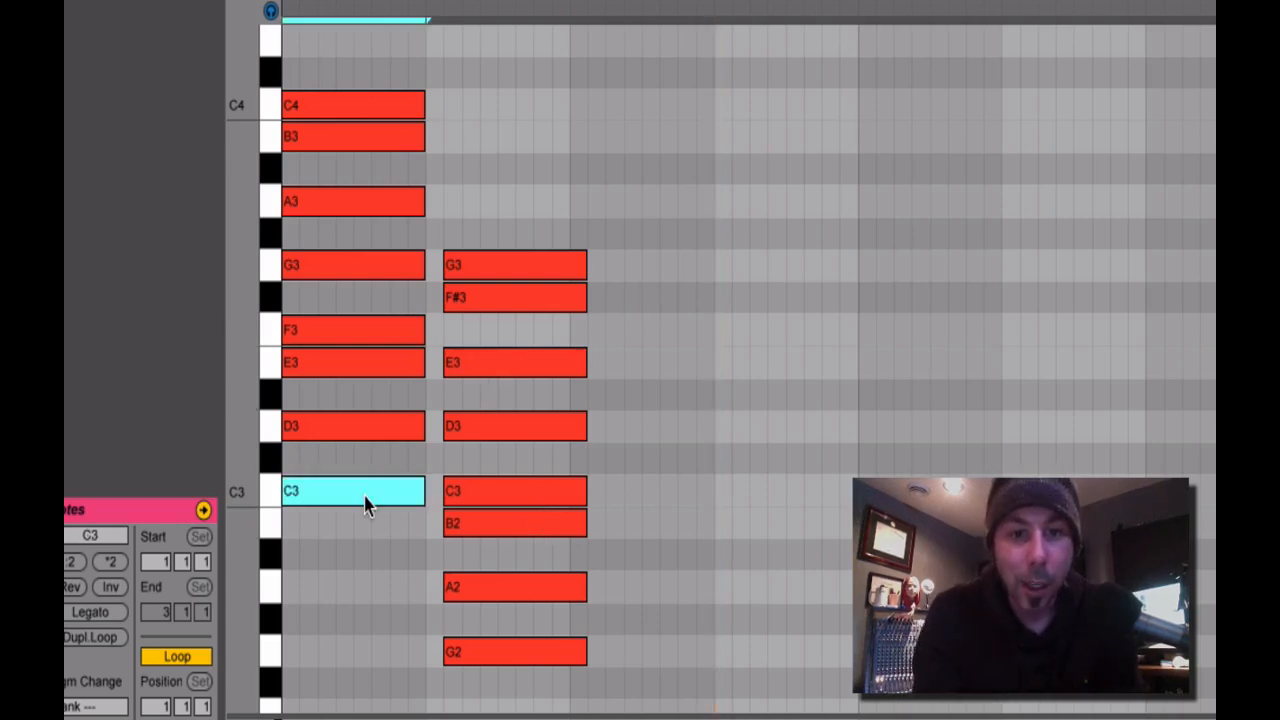
pyautogui.click(472, 497)
pyautogui.click(380, 430)
pyautogui.click(471, 430)
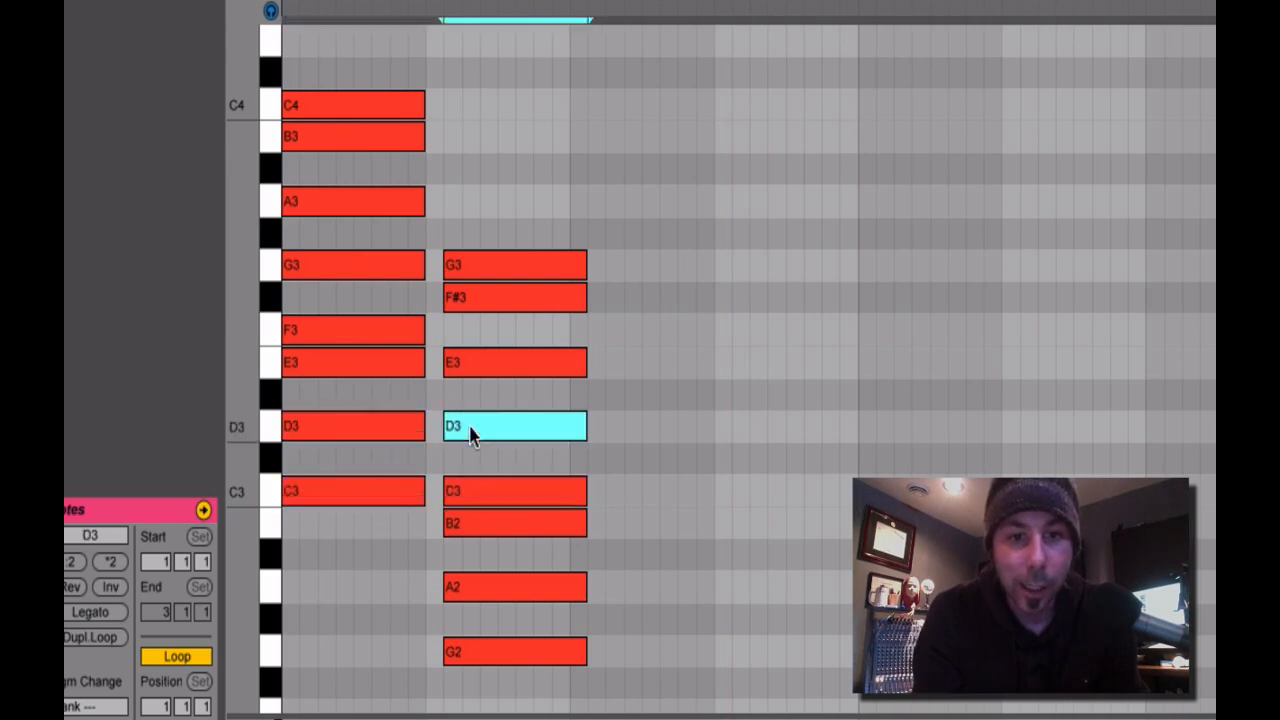
pyautogui.click(371, 365)
pyautogui.click(452, 366)
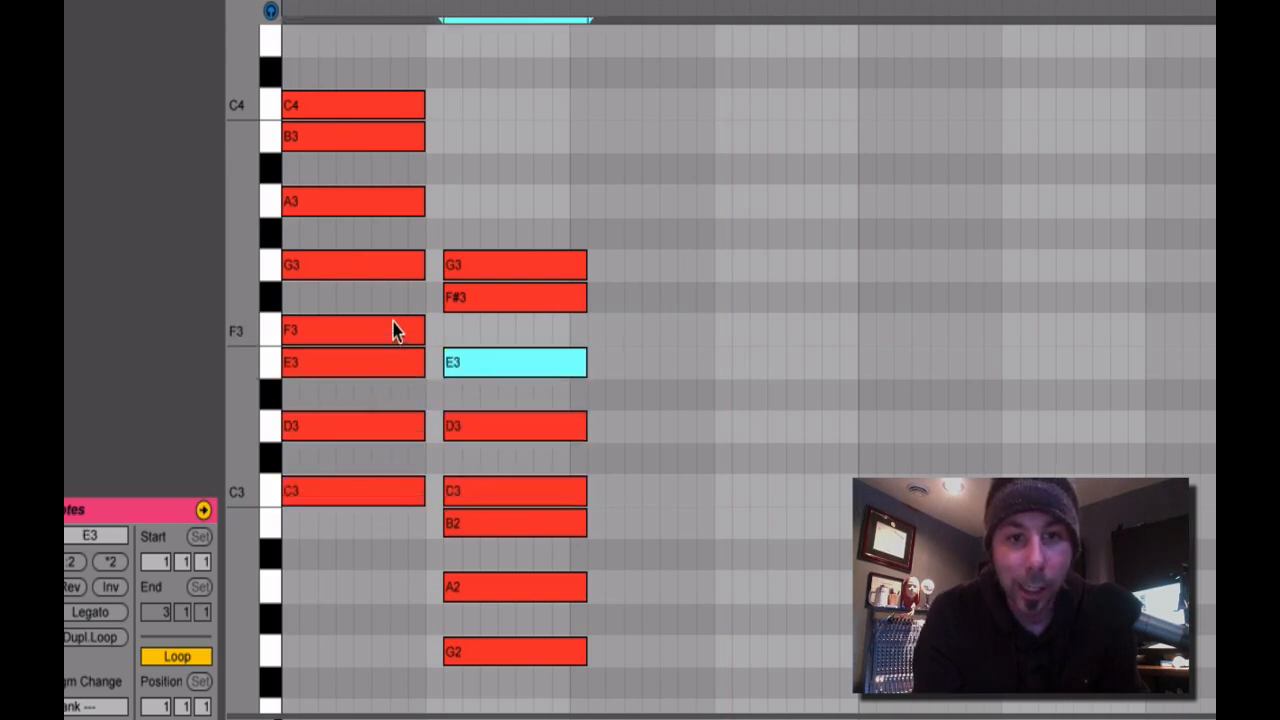
pyautogui.click(395, 332)
pyautogui.click(463, 332)
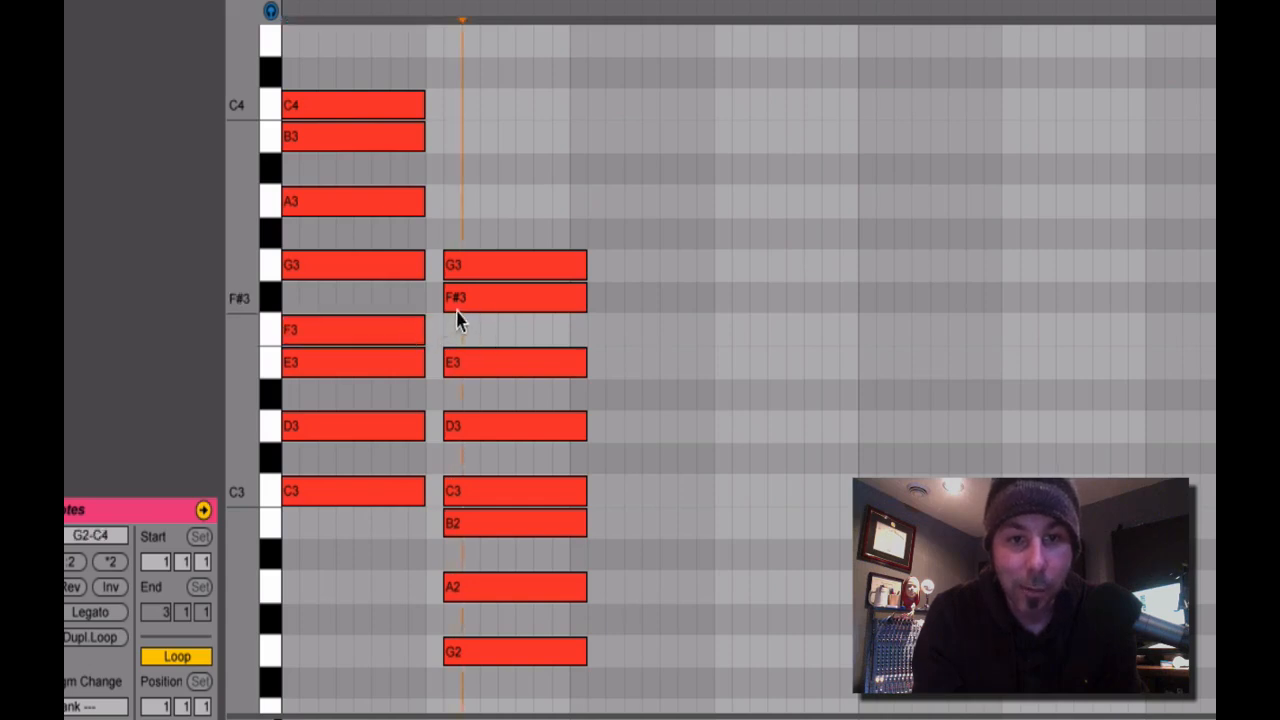
# Compare F3 in the first column with F#3 in the second column by selecting them alternately.
pyautogui.click(487, 305)
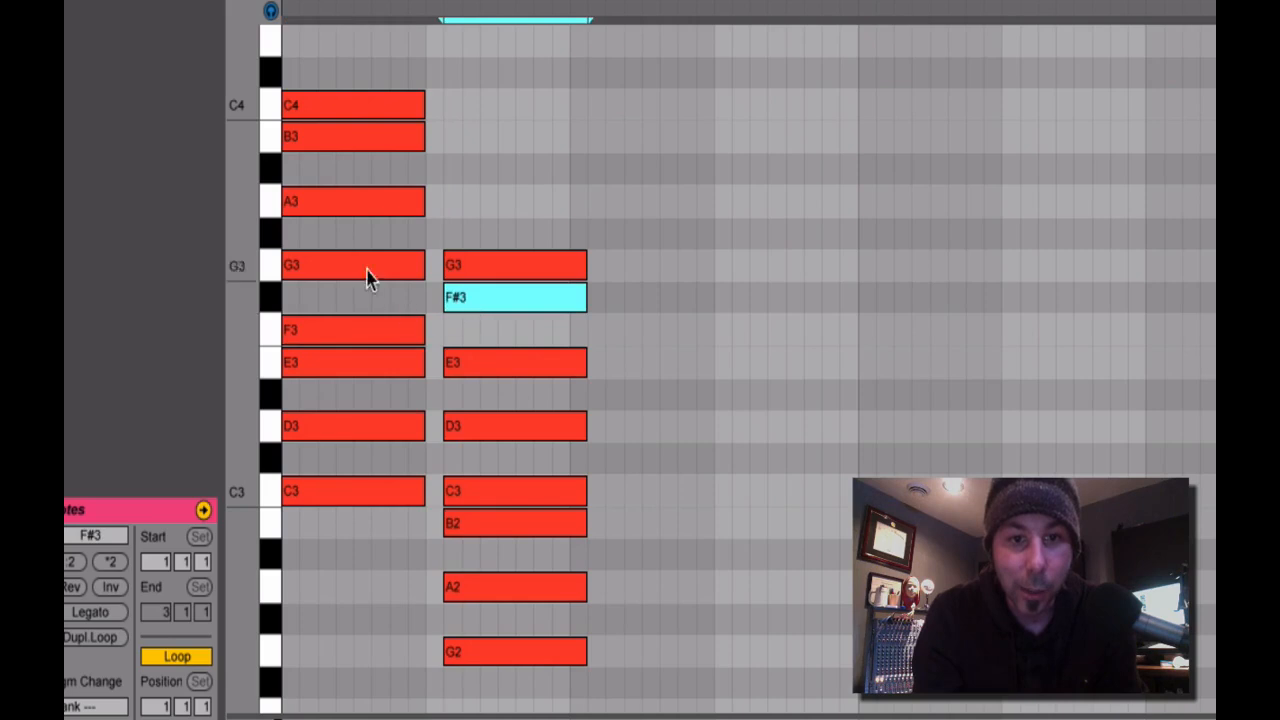
pyautogui.click(401, 325)
pyautogui.click(446, 308)
pyautogui.click(416, 326)
pyautogui.click(451, 309)
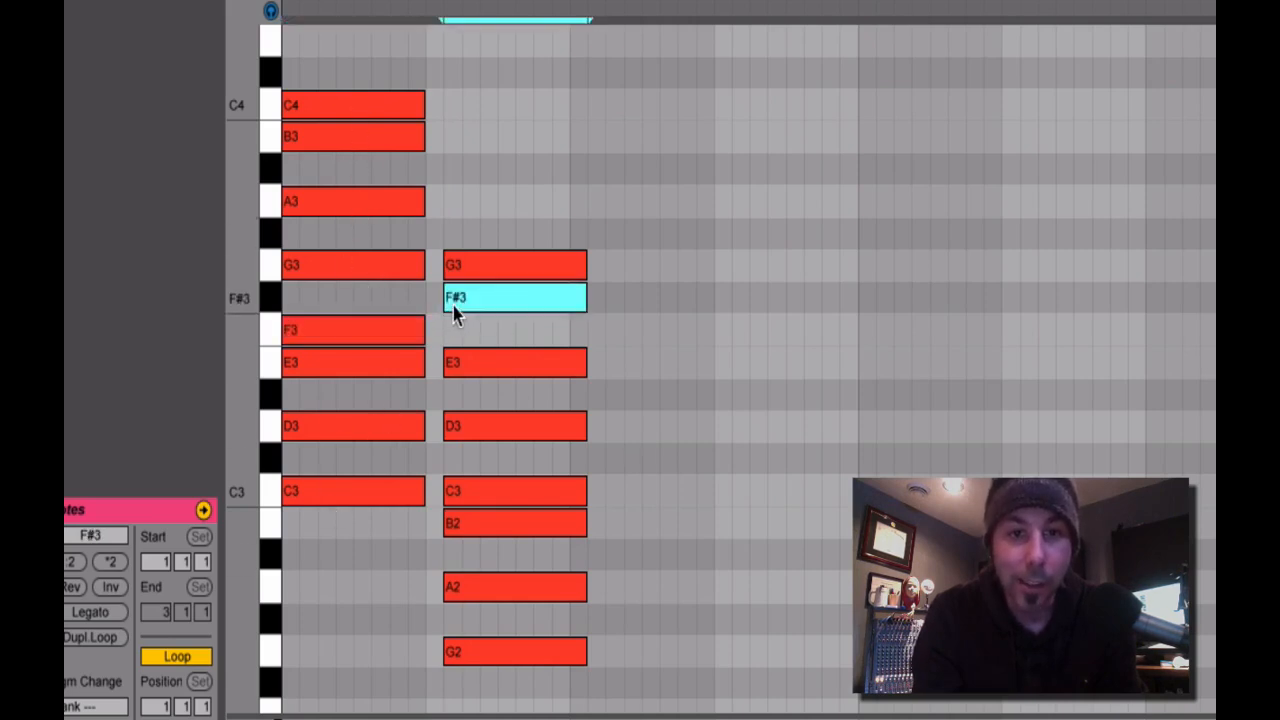
# Compare the first column's G3, A3, B3 and C4 with the second column's G3, A2, B2 and C3.
pyautogui.click(383, 272)
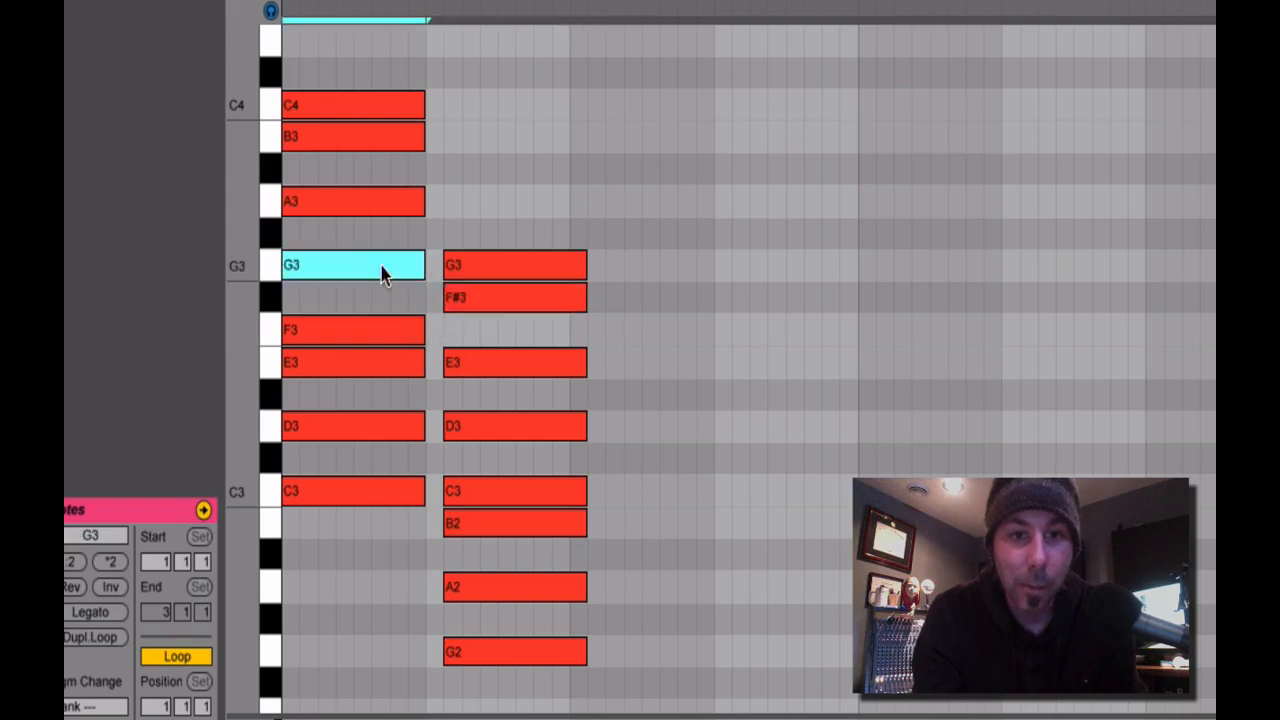
pyautogui.click(465, 272)
pyautogui.click(400, 210)
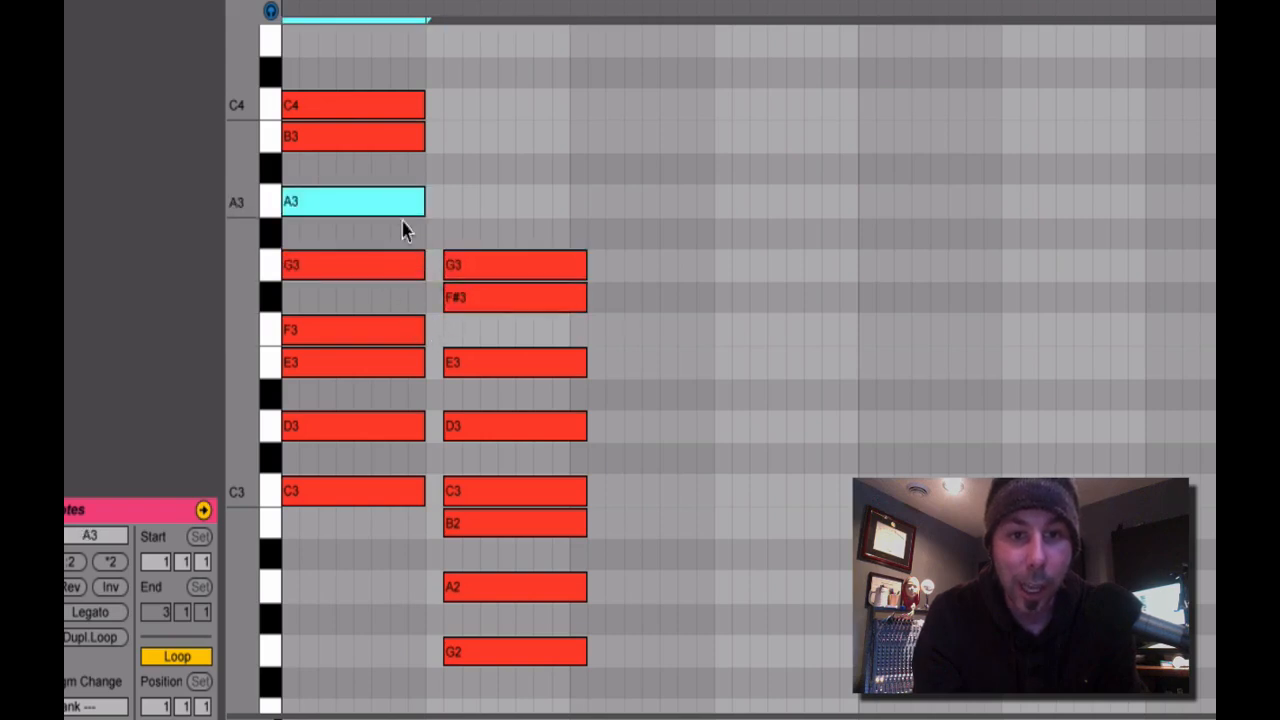
pyautogui.click(482, 598)
pyautogui.click(352, 202)
pyautogui.click(350, 136)
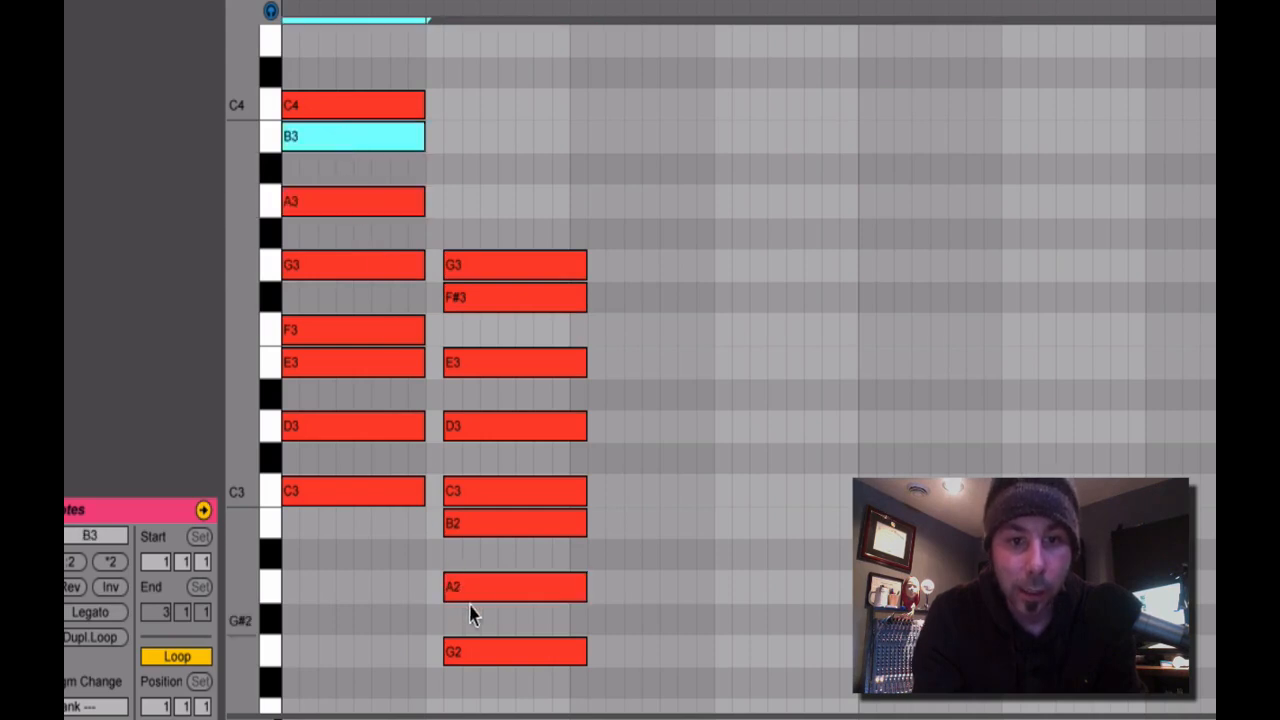
pyautogui.click(500, 524)
pyautogui.click(316, 107)
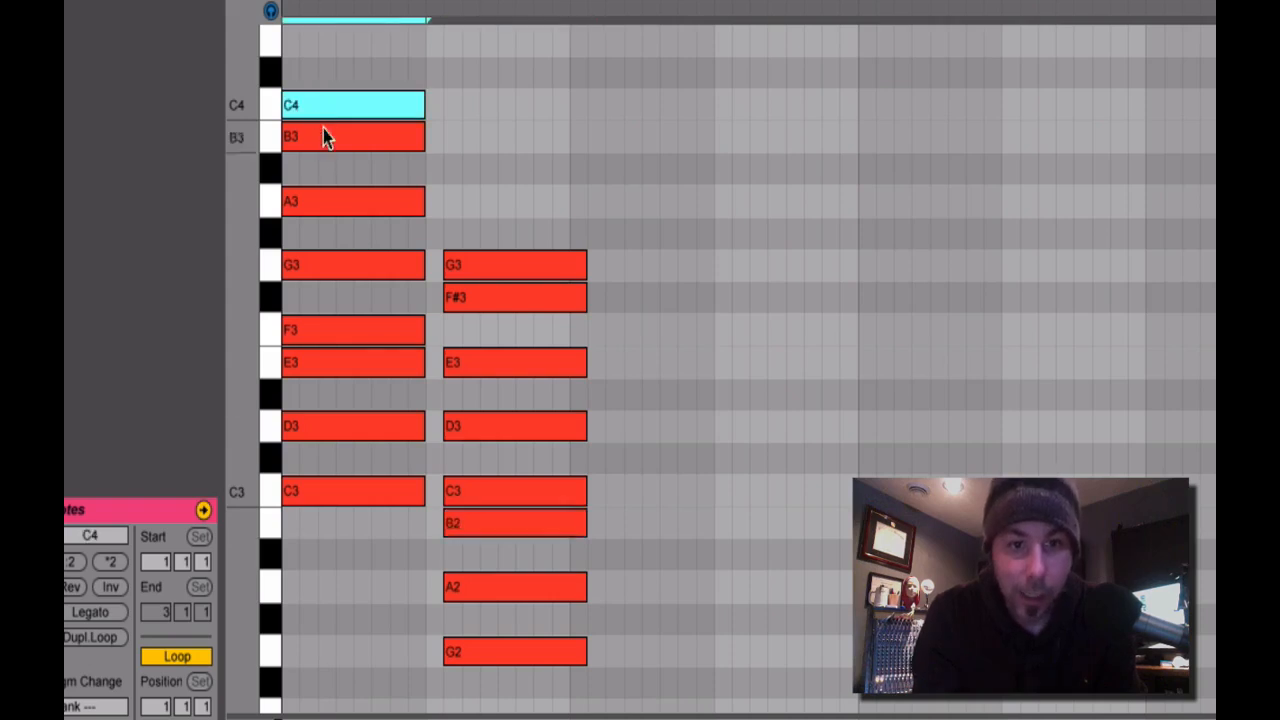
pyautogui.click(478, 493)
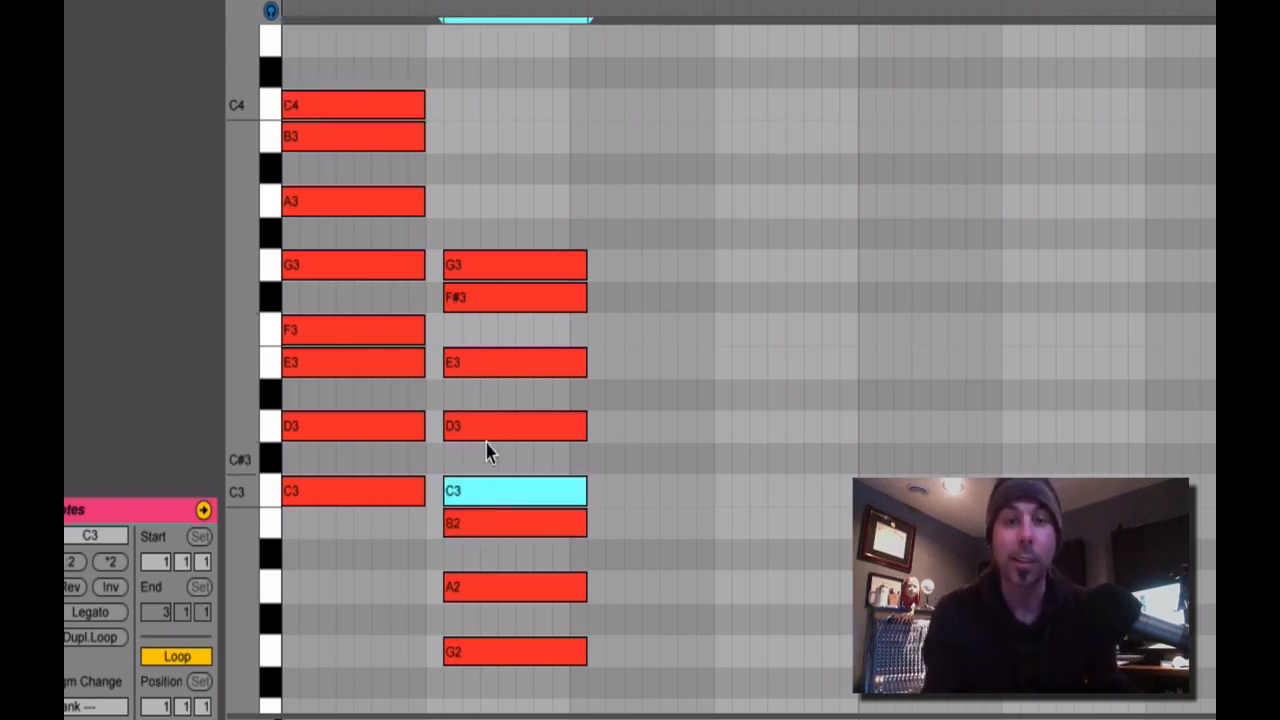
# Highlight F3 and F#3 together across both columns, and highlight the full C3–C4 scale in the first column.
pyautogui.moveTo(637, 317); pyautogui.dragTo(349, 298)
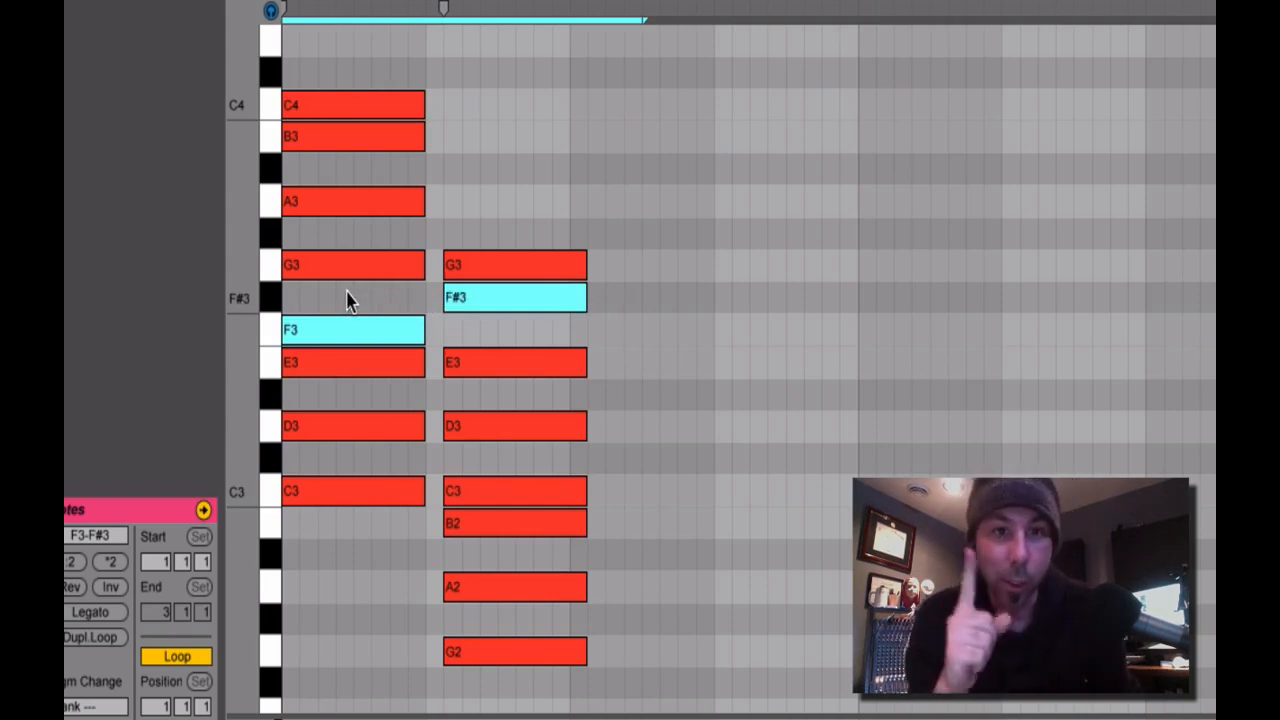
pyautogui.click(330, 308)
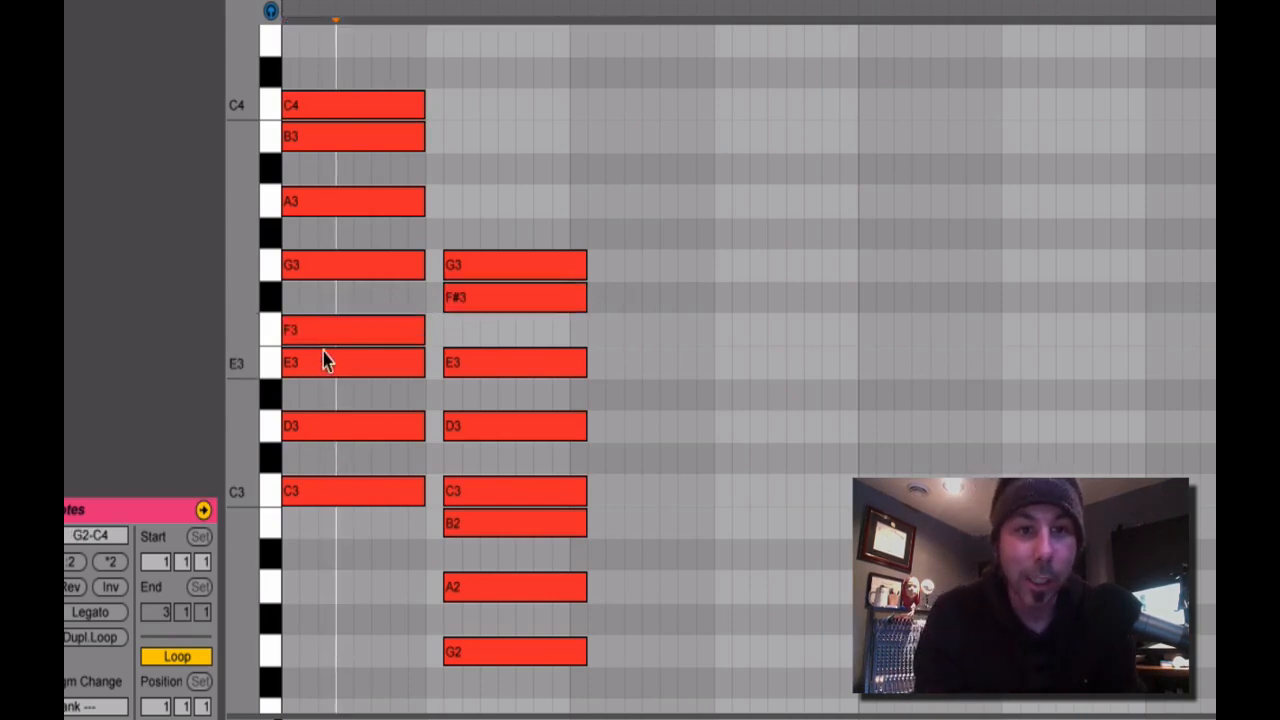
pyautogui.moveTo(300, 546); pyautogui.dragTo(309, 86)
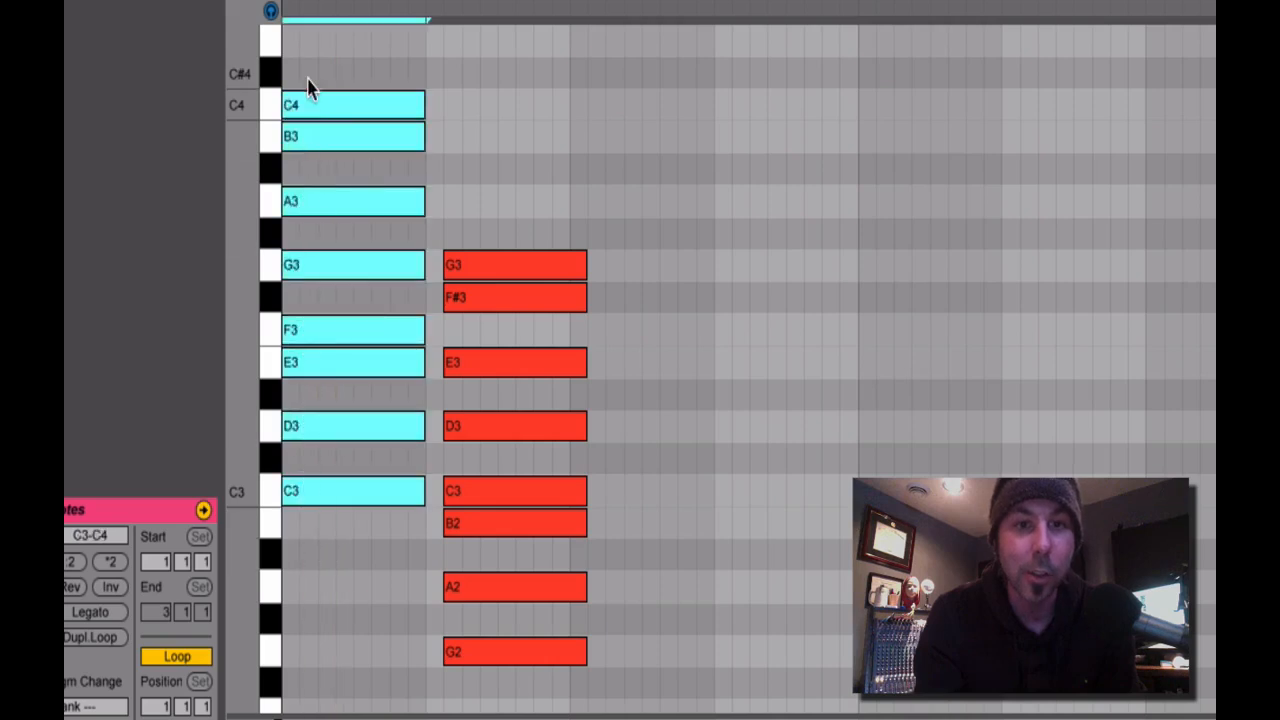
# Raise the first column's F3 one semitone to F#3 and return it to F3.
pyautogui.click(374, 305)
pyautogui.click(375, 336)
pyautogui.press('Up')
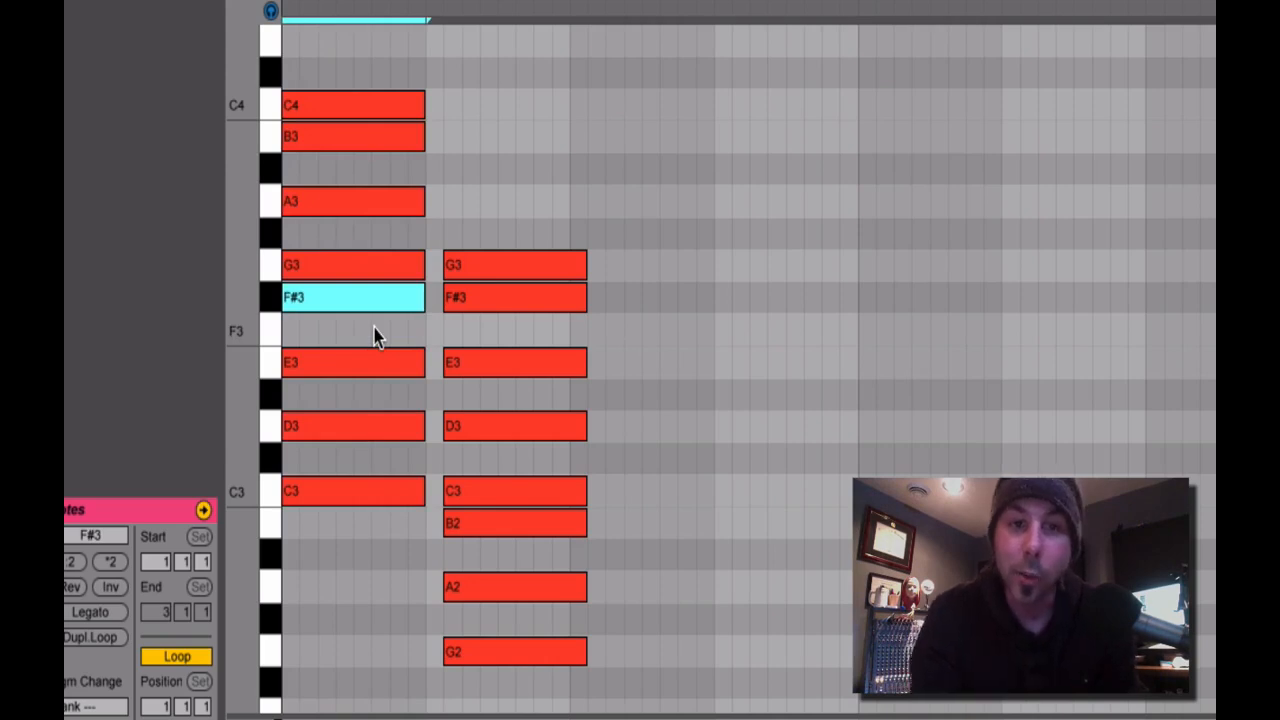
pyautogui.press('Down')
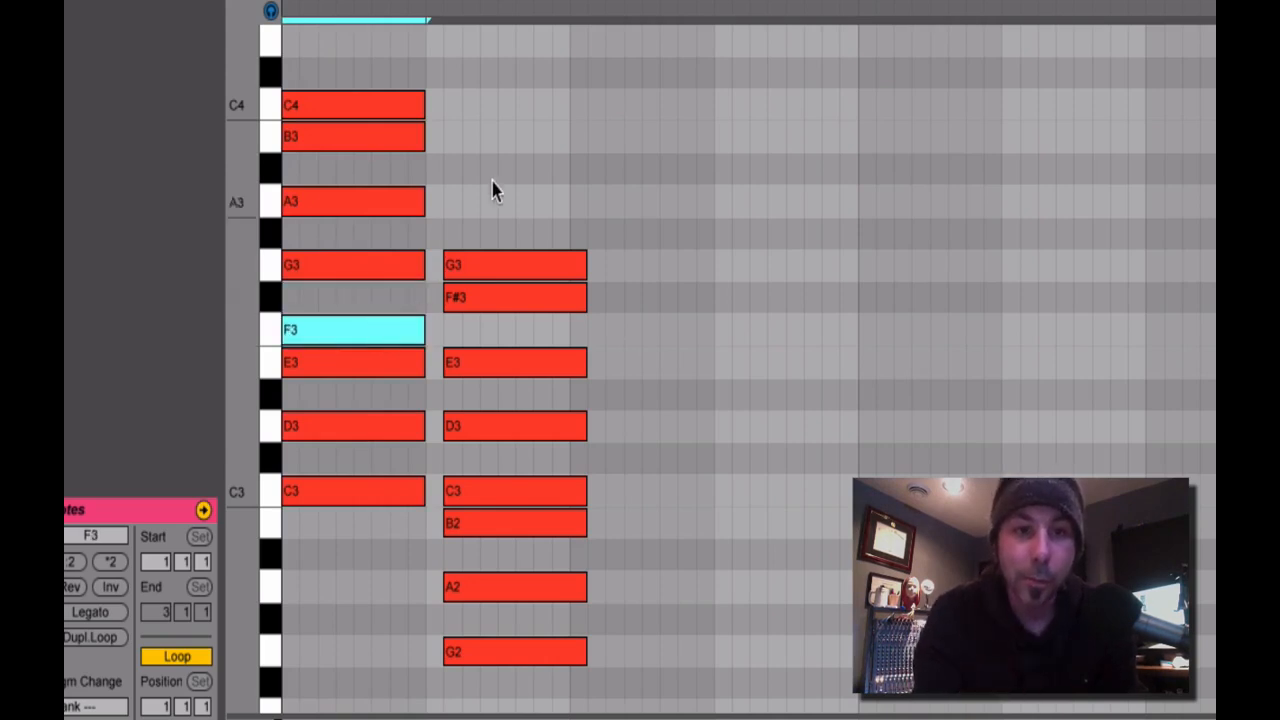
# Transpose all second-column notes down two semitones to F2–F3.
pyautogui.moveTo(491, 190); pyautogui.dragTo(709, 620)
pyautogui.scroll(-2, 715, 610)
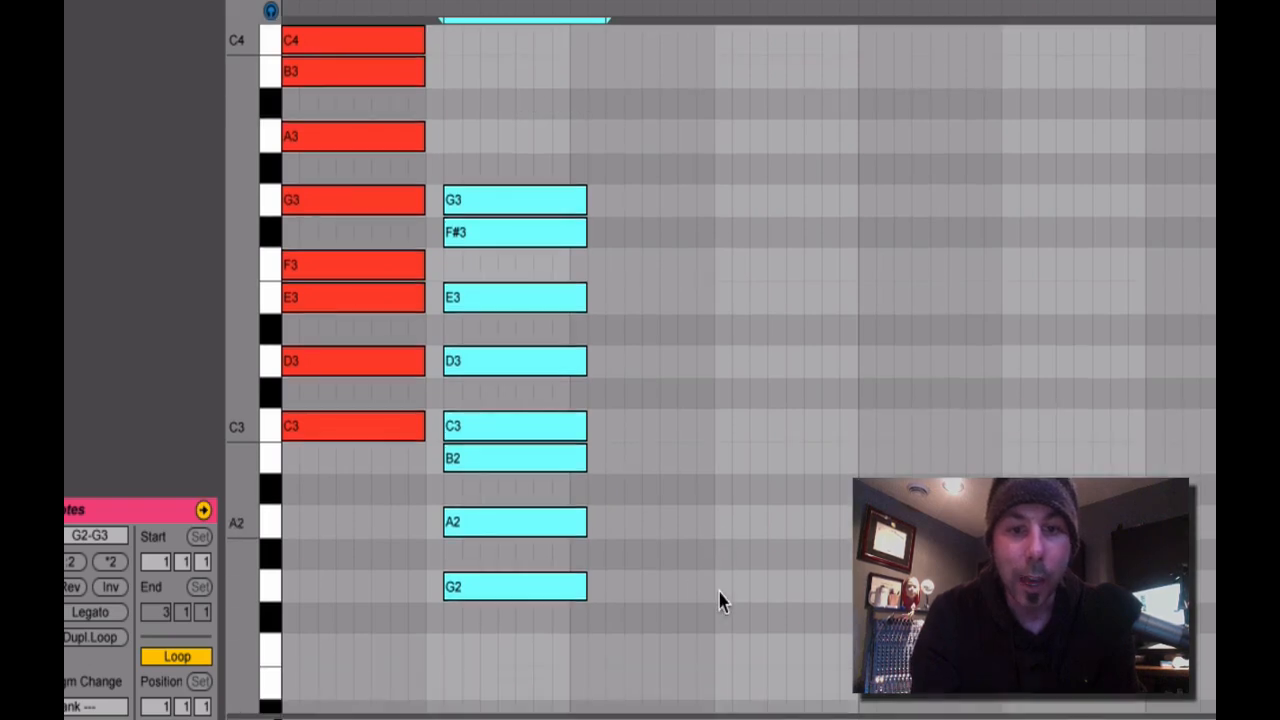
pyautogui.press('Down')
pyautogui.press('Down')
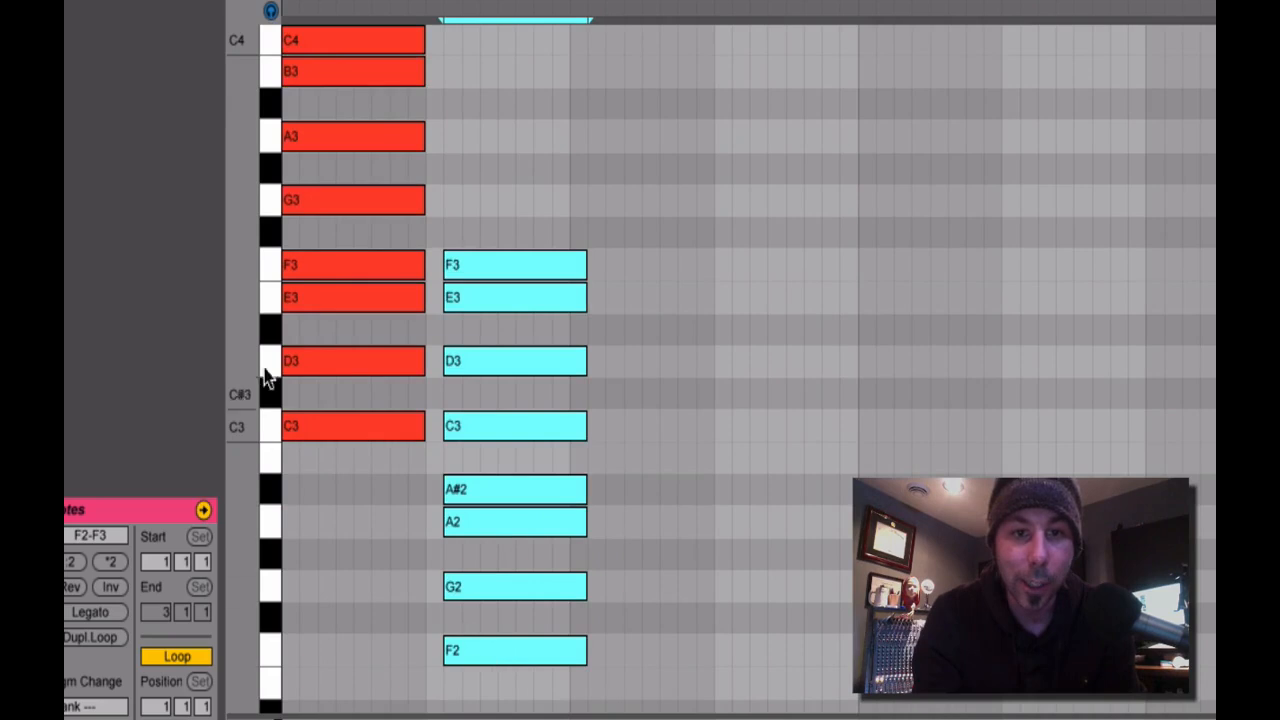
pyautogui.click(676, 470)
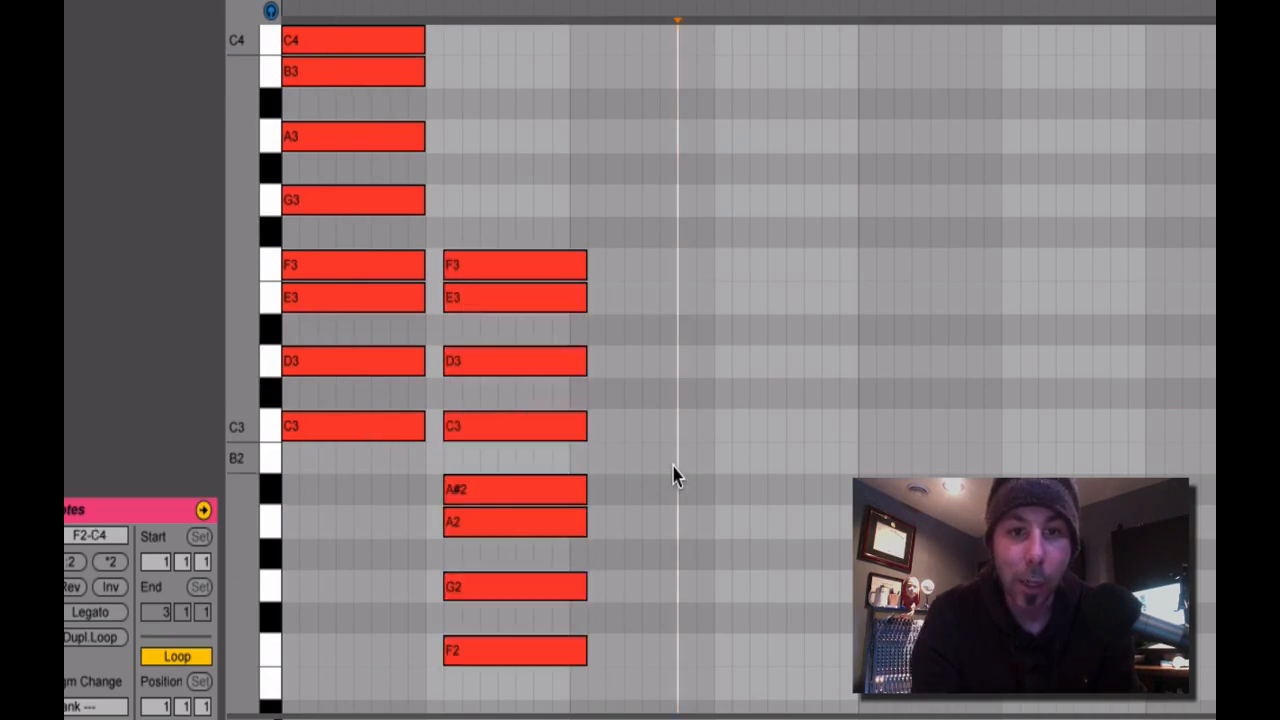
# Compare the C3, D3, E3 and F3 notes of the first column with those in the F2–F3 column.
pyautogui.click(388, 423)
pyautogui.click(485, 429)
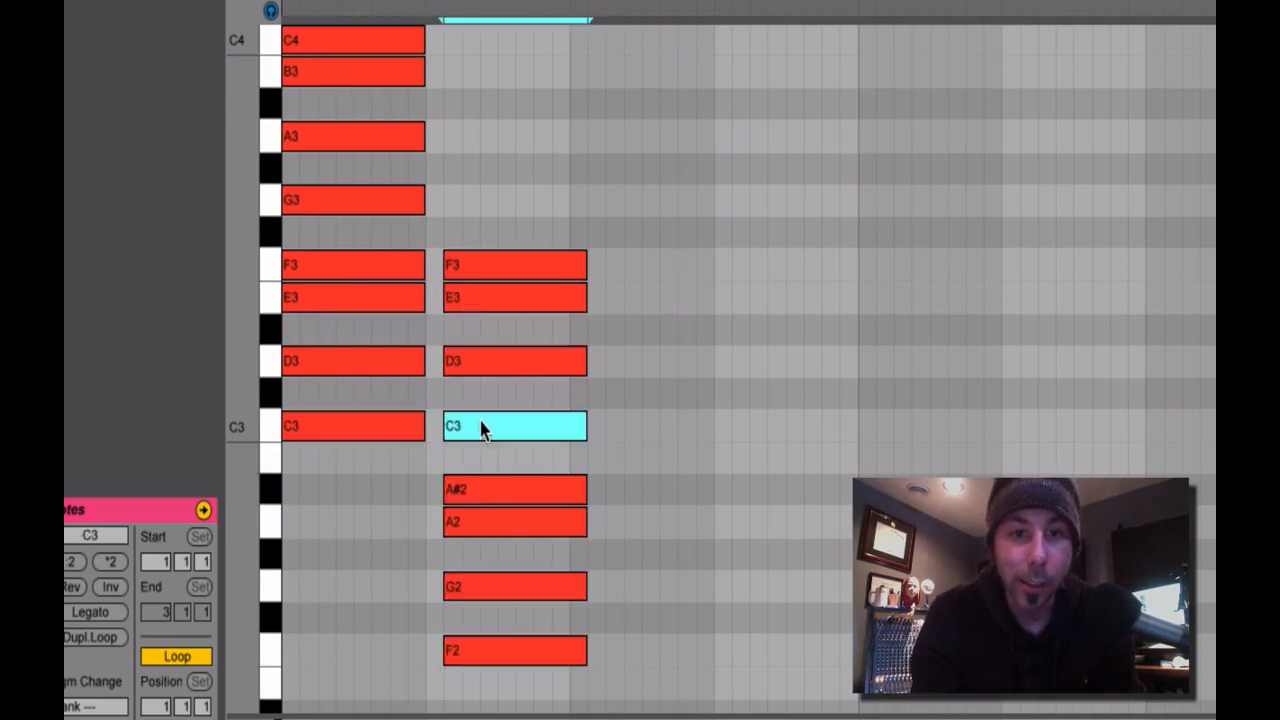
pyautogui.click(405, 366)
pyautogui.click(475, 364)
pyautogui.click(405, 300)
pyautogui.click(462, 300)
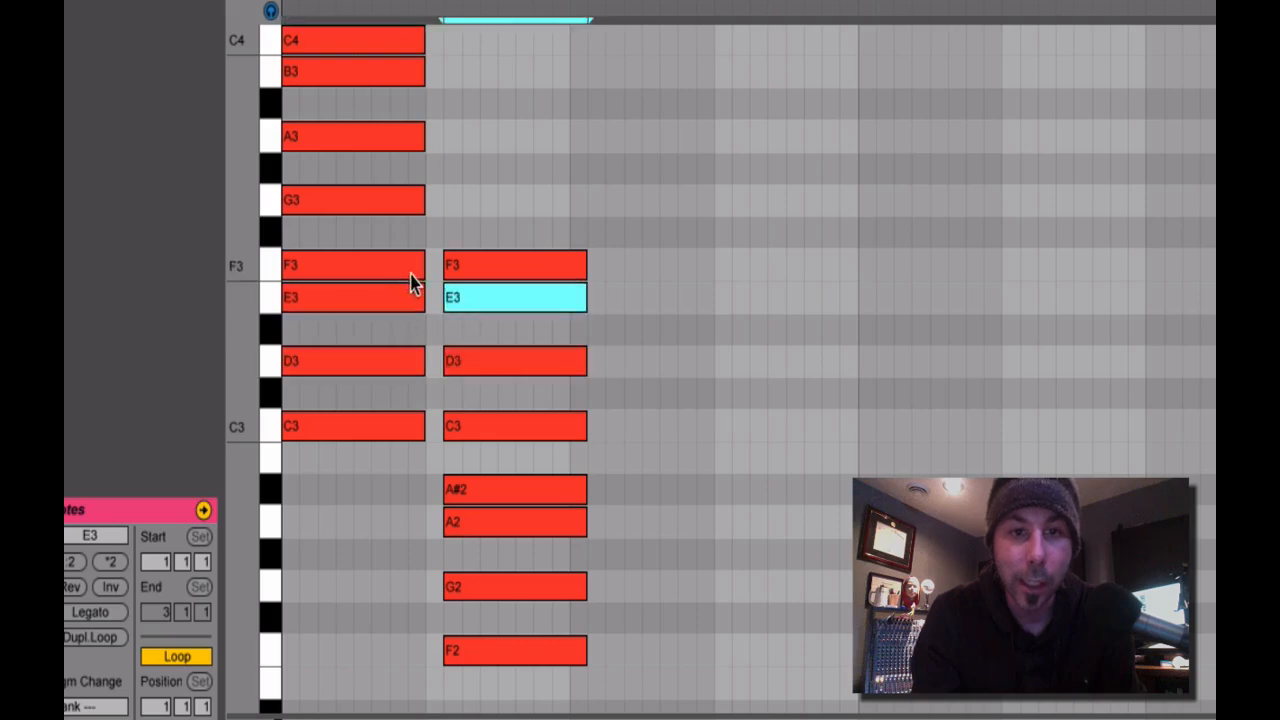
pyautogui.click(412, 272)
pyautogui.click(466, 270)
# Compare the first column's G3 and A3 notes with G2 and A2 in the second column.
pyautogui.click(388, 203)
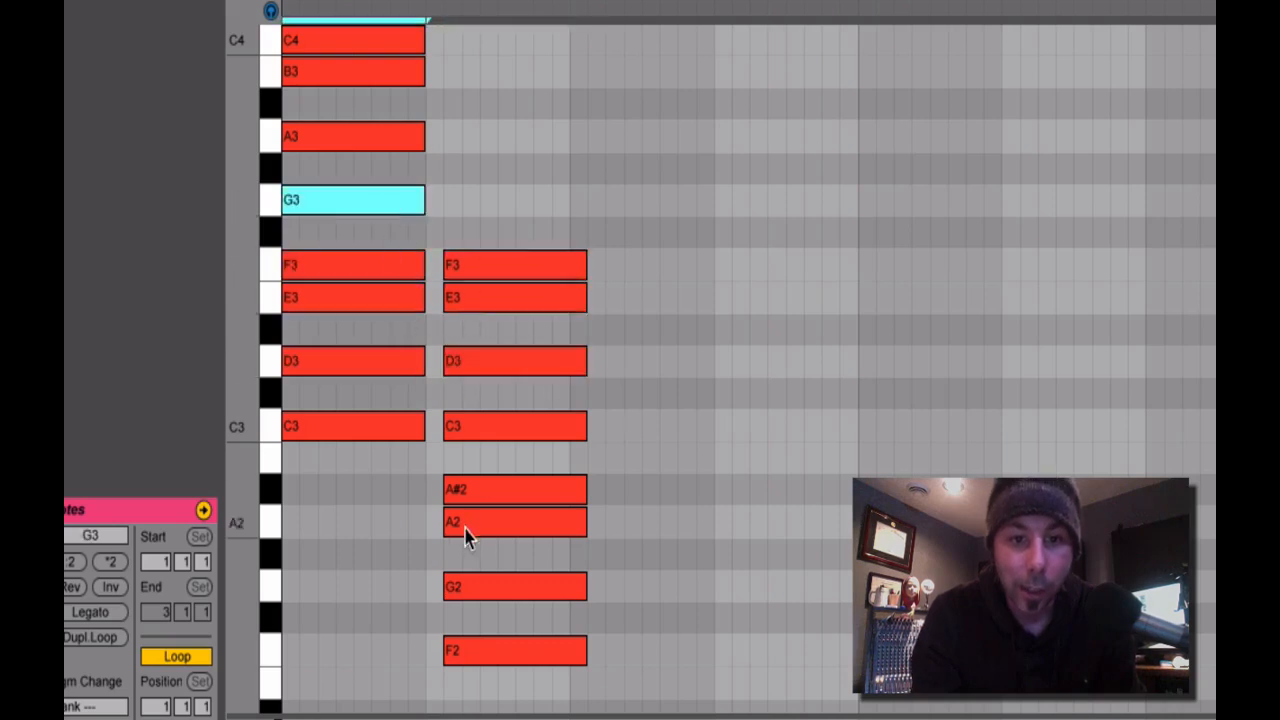
pyautogui.click(483, 588)
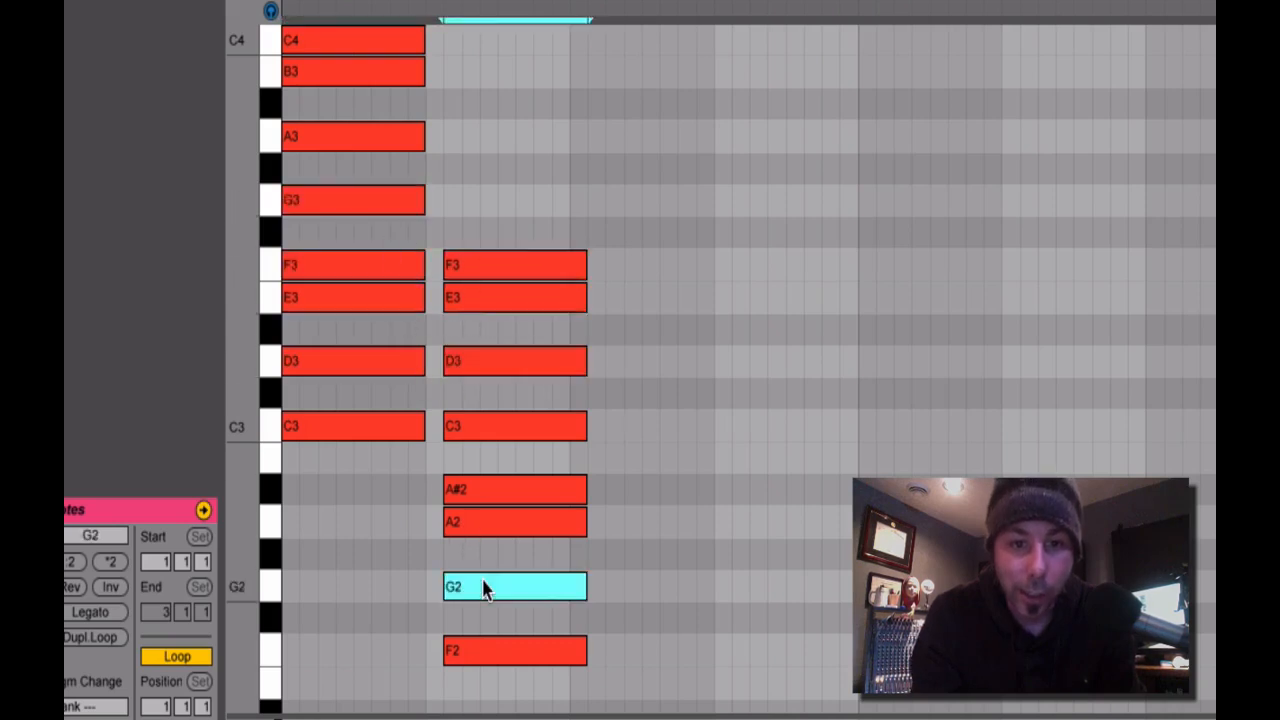
pyautogui.click(336, 136)
pyautogui.click(476, 515)
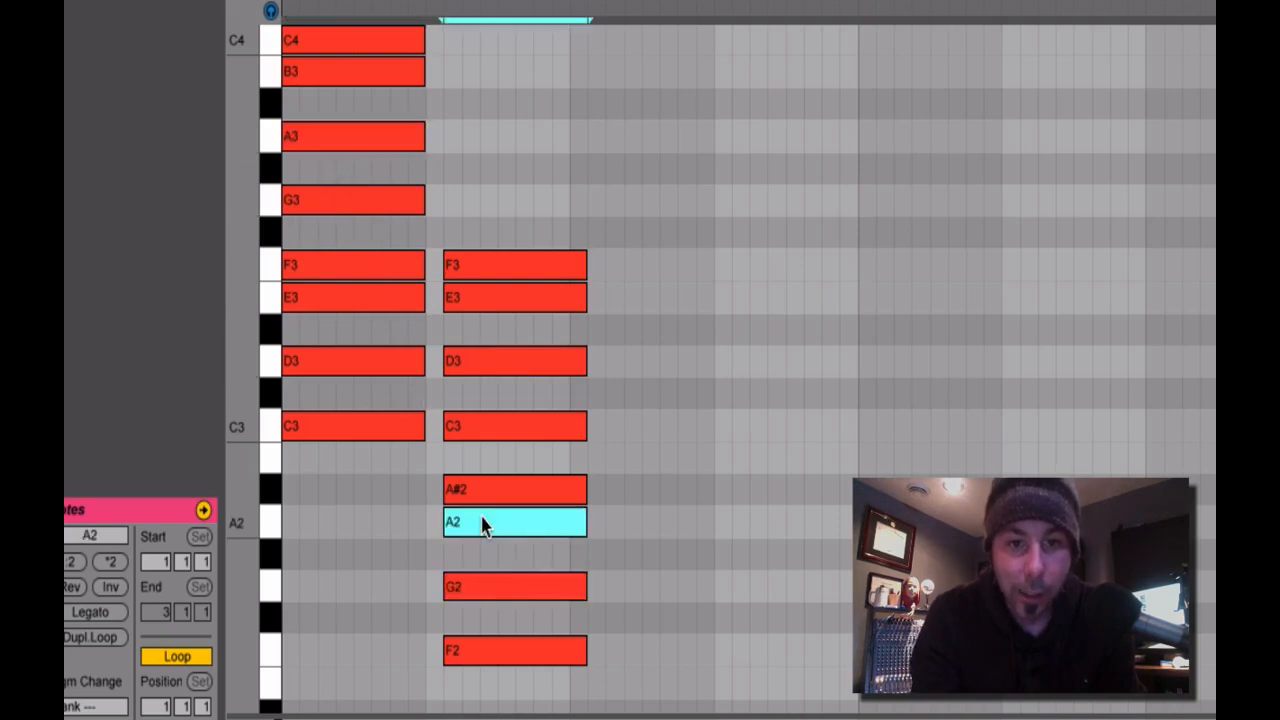
# Compare B3 in the first column with A#2 in the second, and C4 with C3.
pyautogui.click(340, 78)
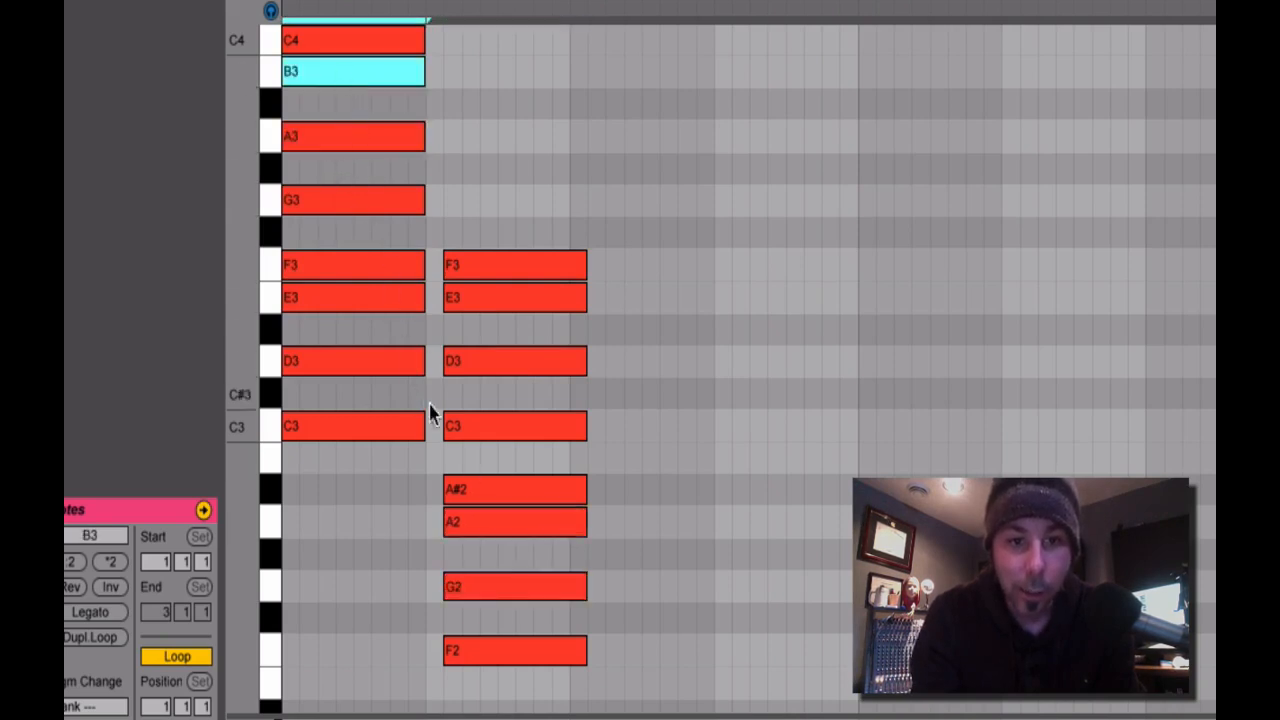
pyautogui.click(476, 487)
pyautogui.click(474, 459)
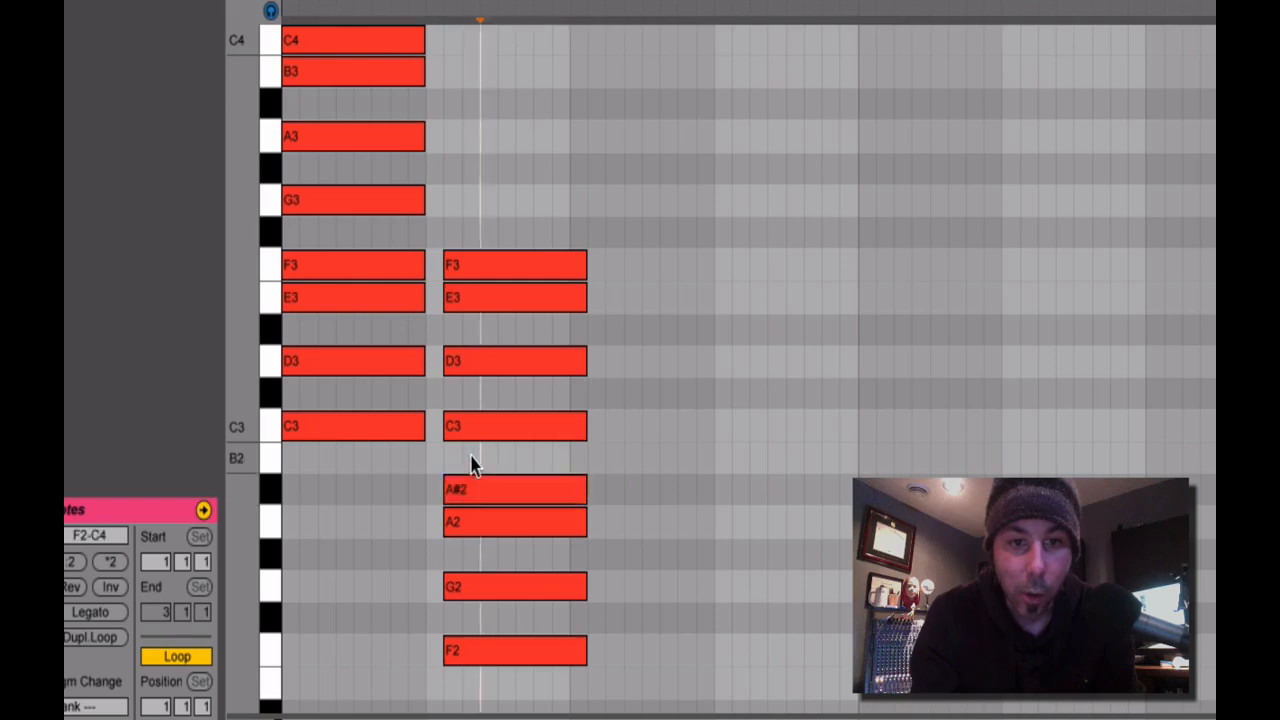
pyautogui.click(466, 490)
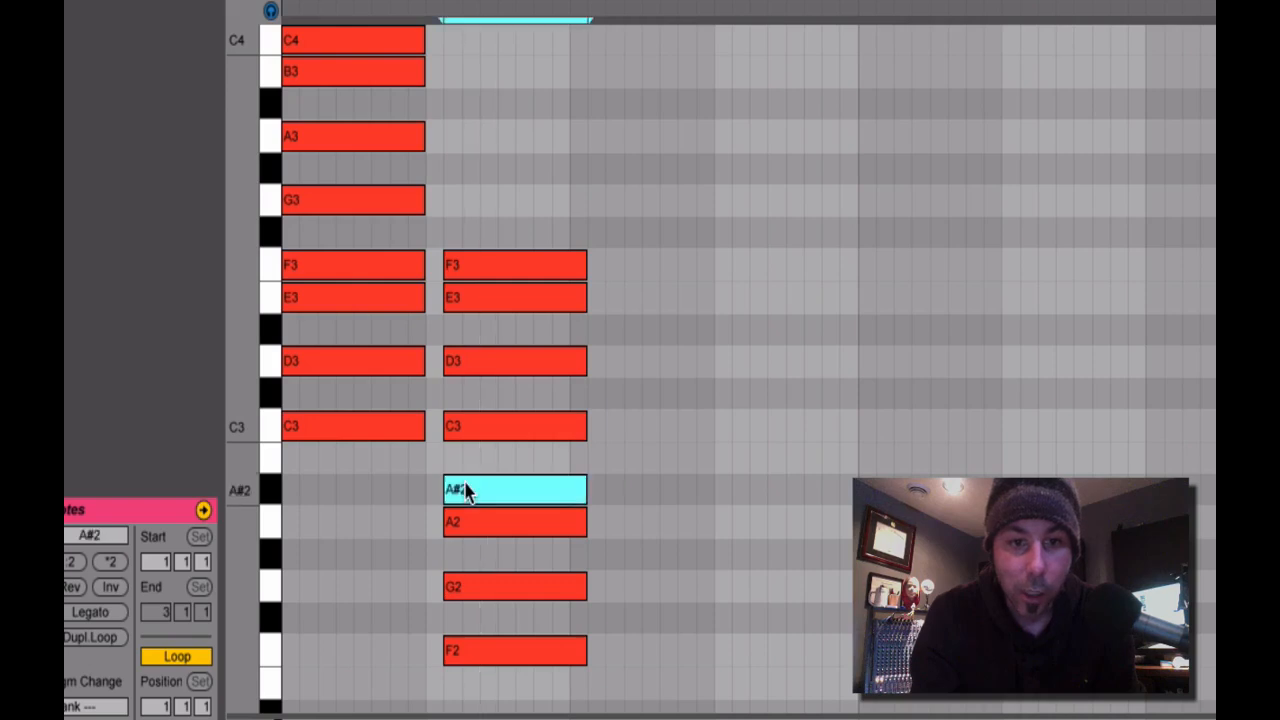
pyautogui.click(338, 80)
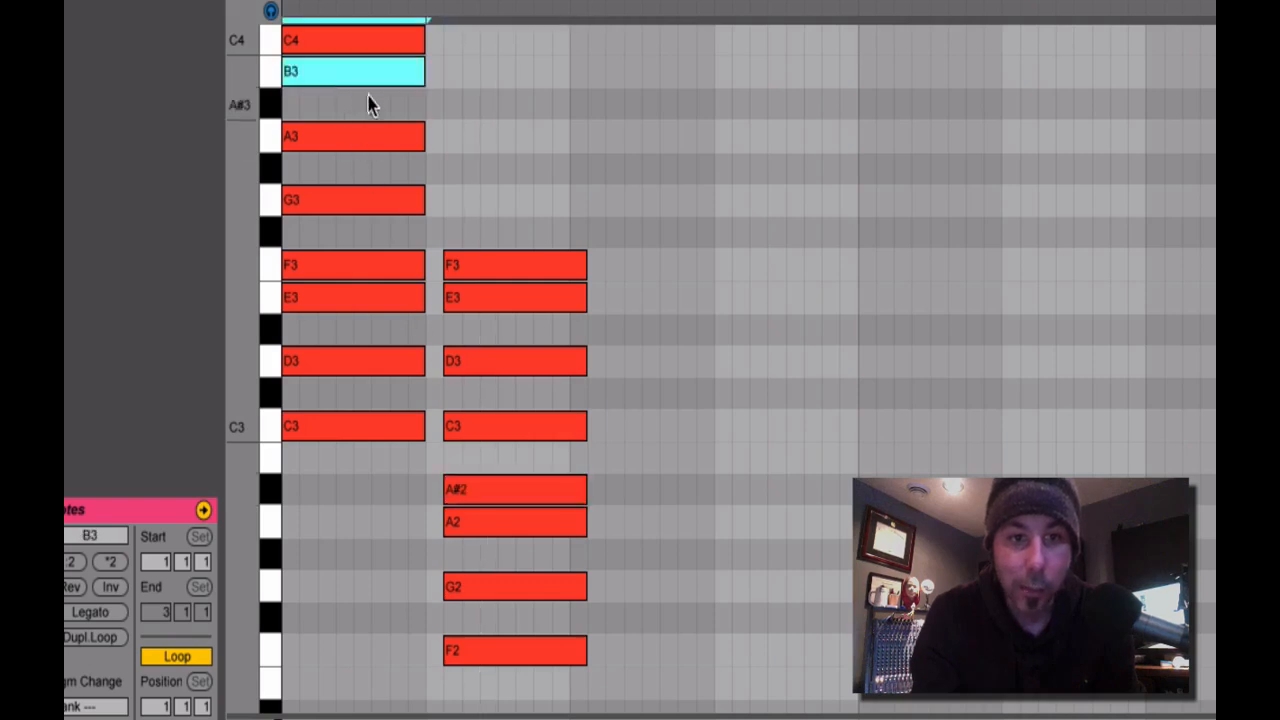
pyautogui.click(343, 52)
pyautogui.click(474, 437)
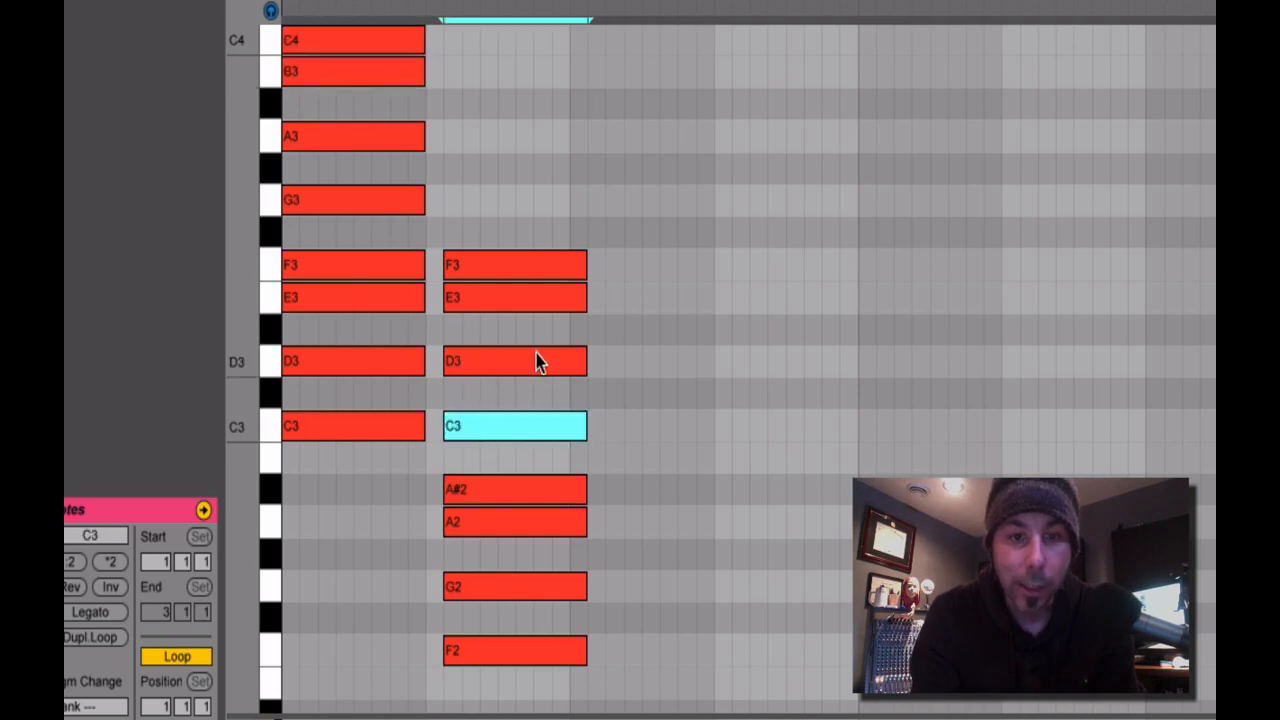
# Lower the first column's B3 by one semitone to A#3, turning C major into F major.
pyautogui.scroll(2, 537, 362)
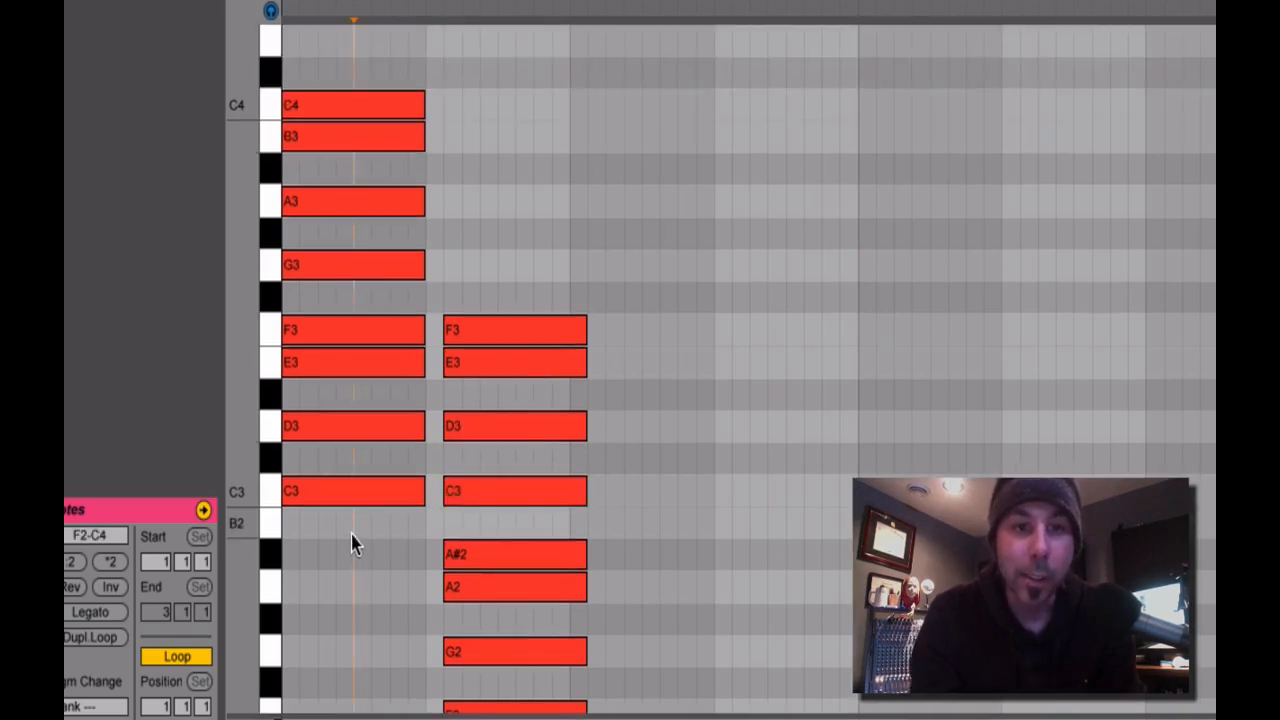
pyautogui.moveTo(351, 537); pyautogui.dragTo(330, 95)
pyautogui.click(494, 167)
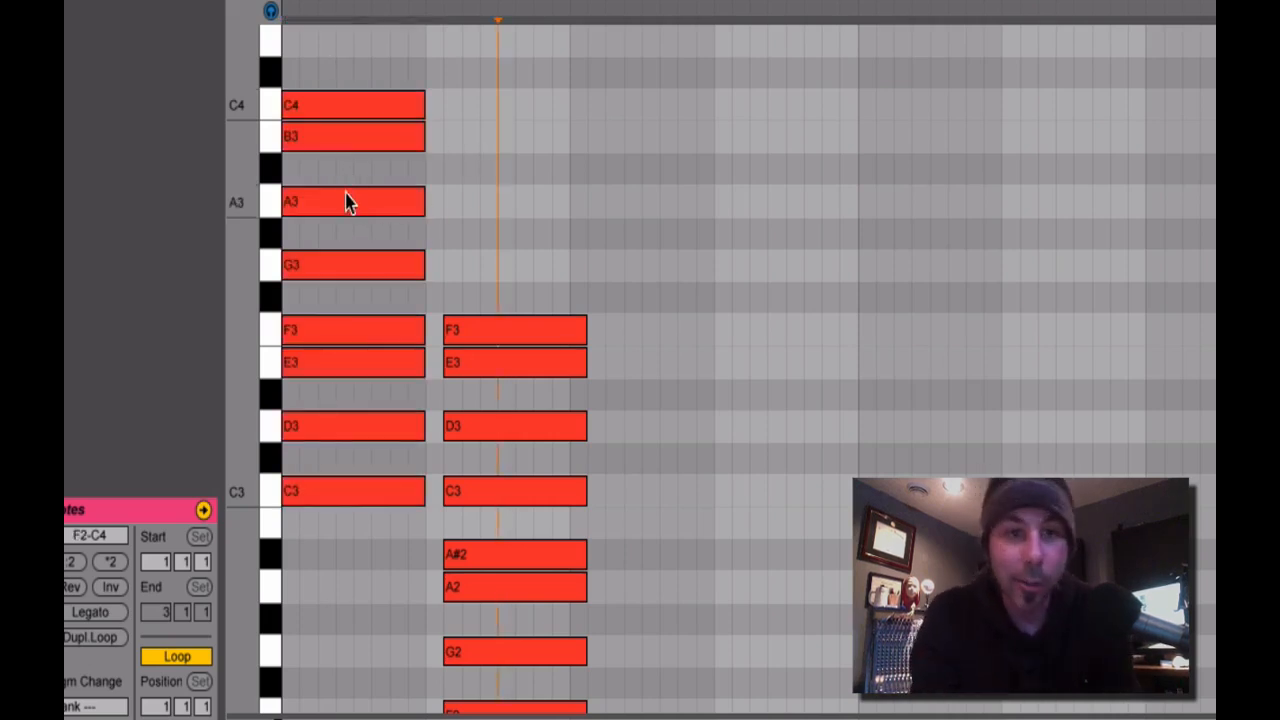
pyautogui.click(335, 143)
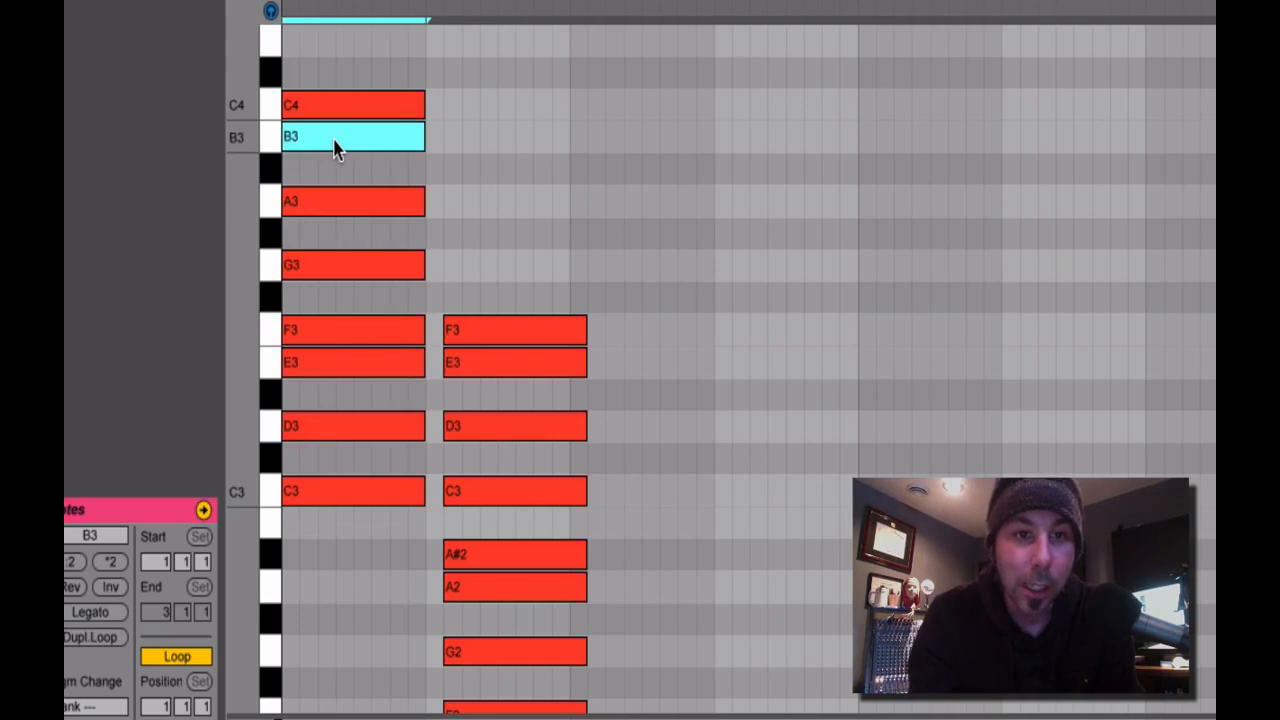
pyautogui.press('Down')
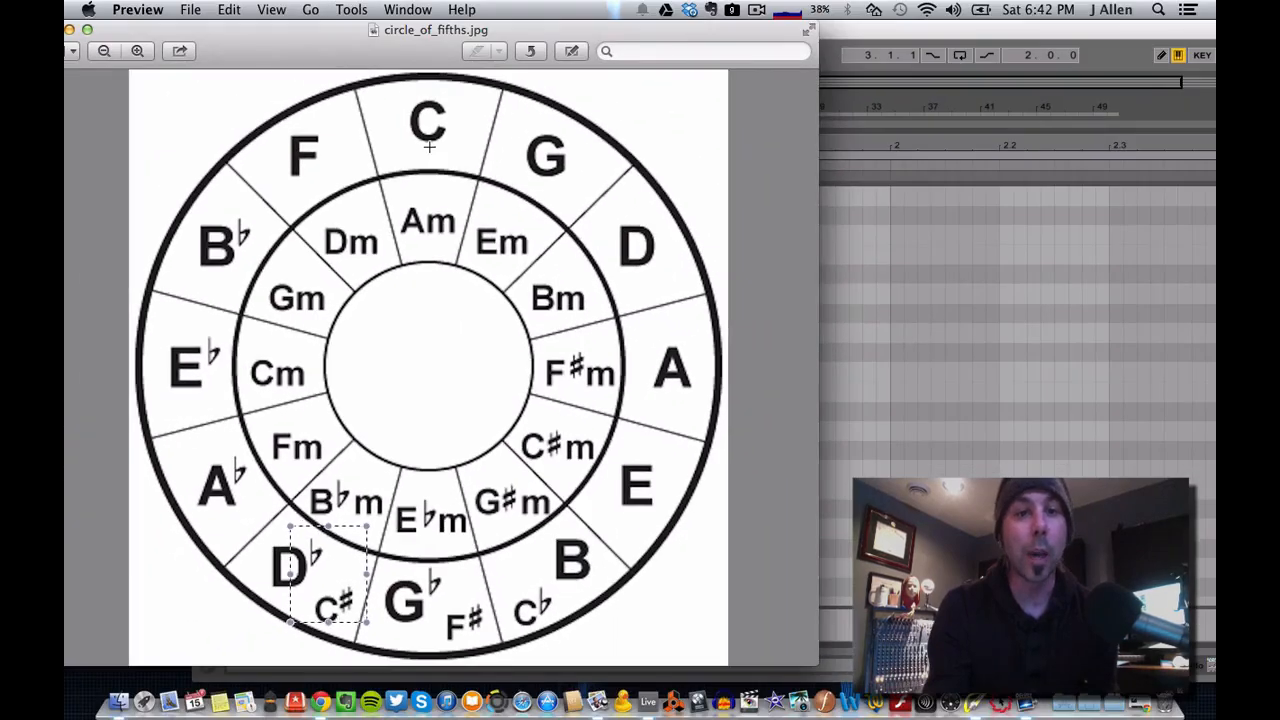
# Mark C and its neighbours two positions away, B♭ and D, on the circle of fifths image.
pyautogui.moveTo(415, 83); pyautogui.dragTo(456, 168)
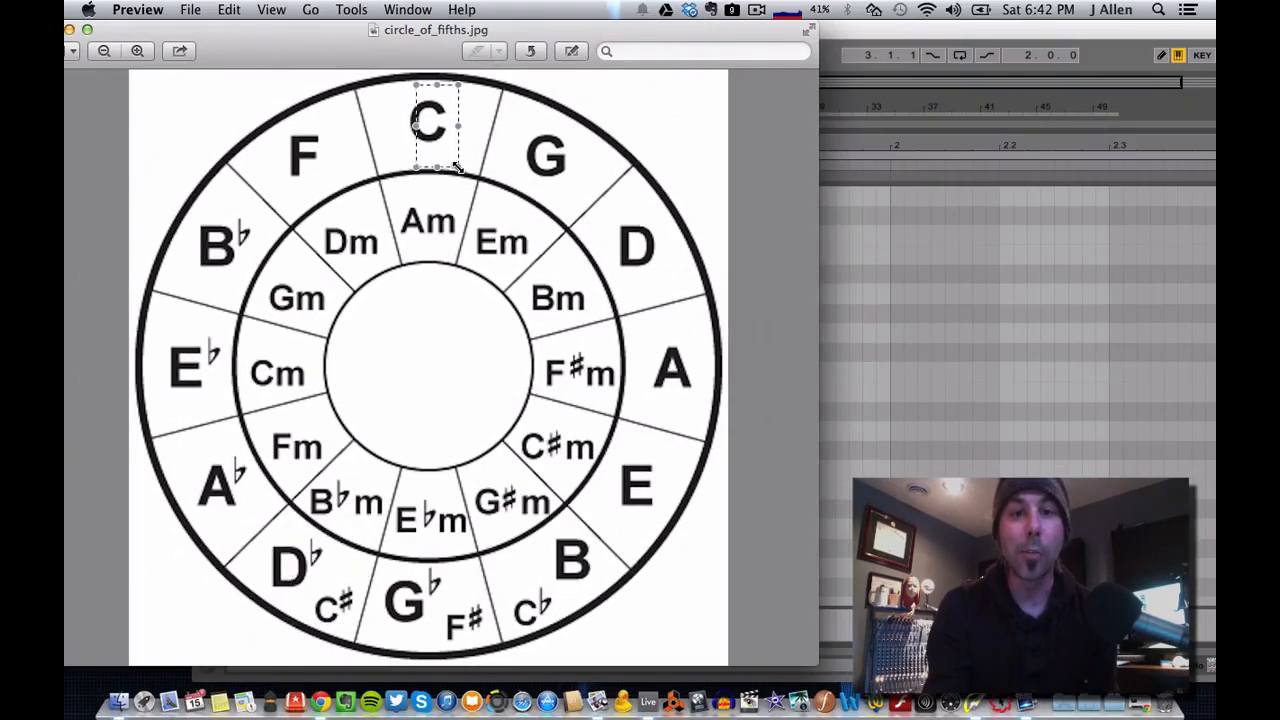
pyautogui.moveTo(175, 233); pyautogui.dragTo(271, 281)
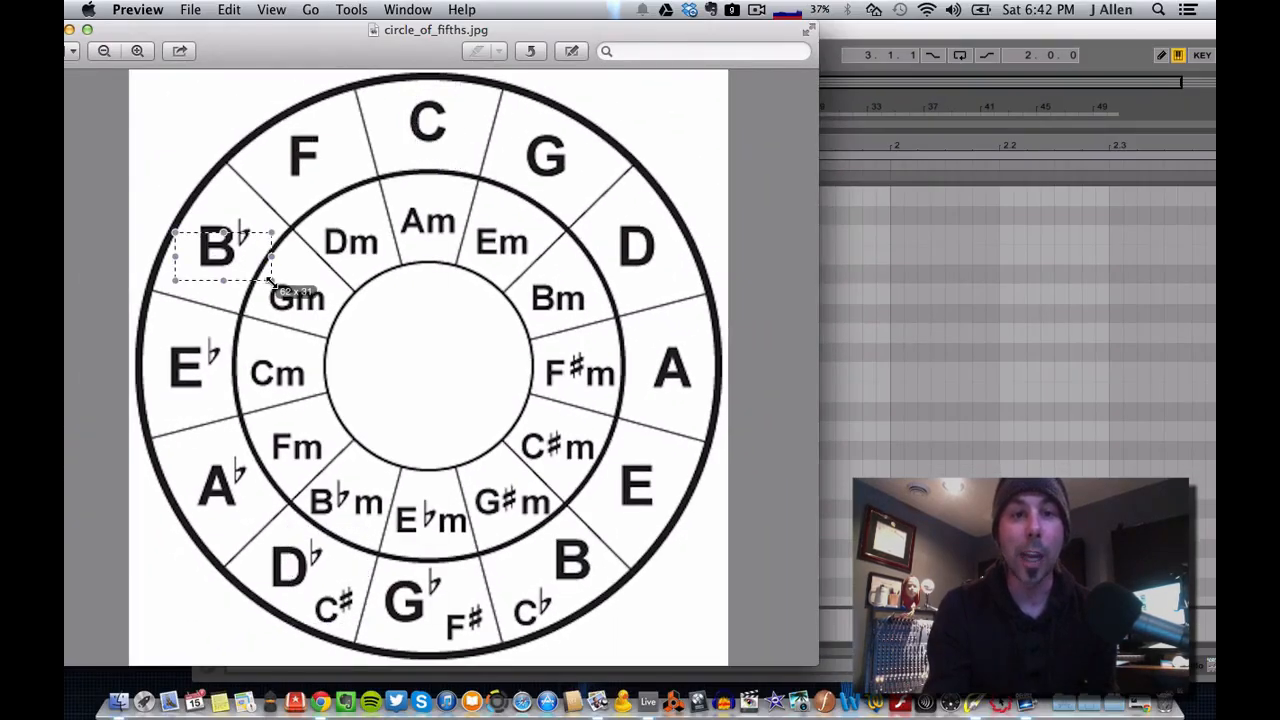
pyautogui.moveTo(614, 197); pyautogui.dragTo(667, 293)
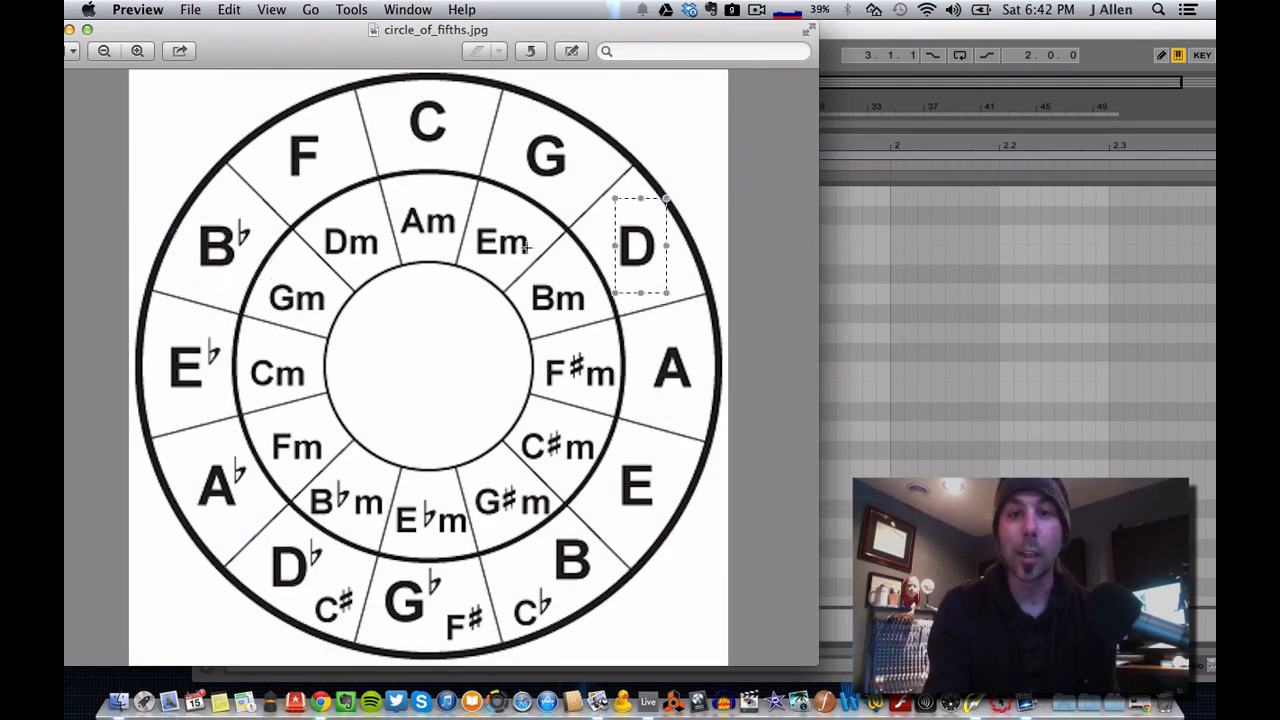
pyautogui.moveTo(413, 100); pyautogui.dragTo(508, 157)
pyautogui.moveTo(603, 208); pyautogui.dragTo(665, 263)
# Switch to Live and transpose all second-column notes up nine semitones to D3–D4.
pyautogui.click(888, 325)
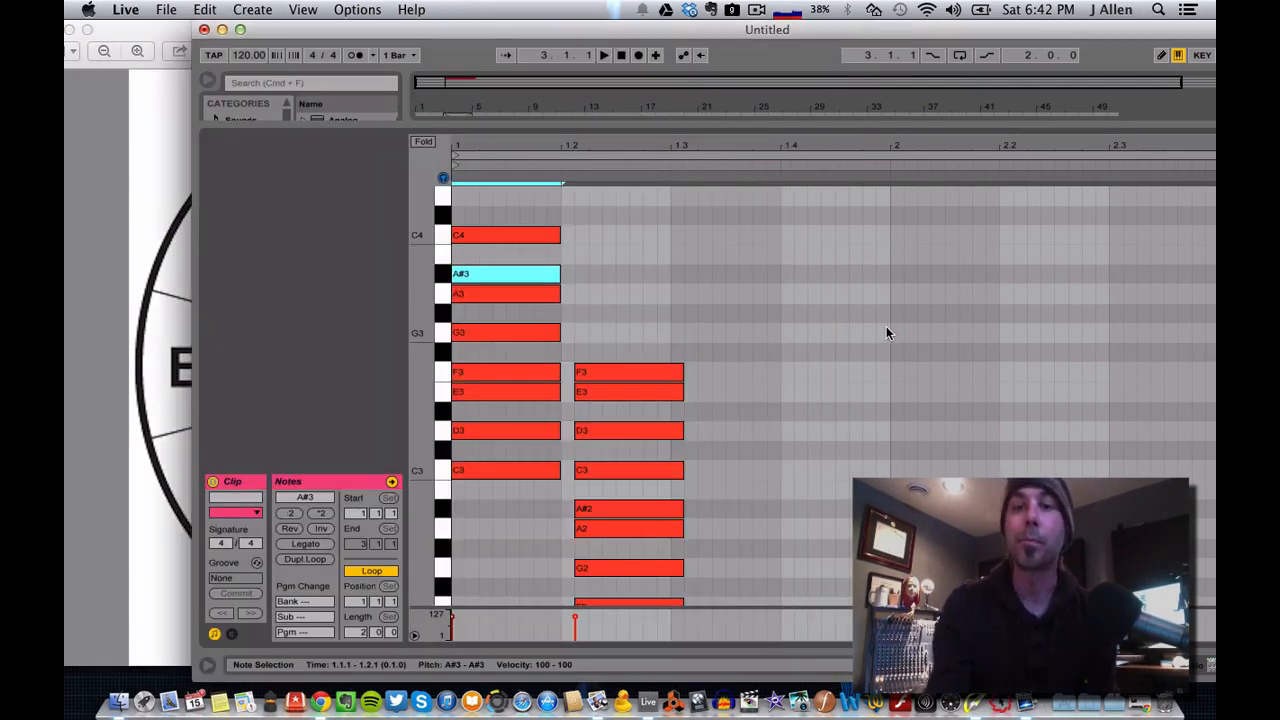
pyautogui.click(628, 297)
pyautogui.moveTo(640, 374); pyautogui.dragTo(729, 664)
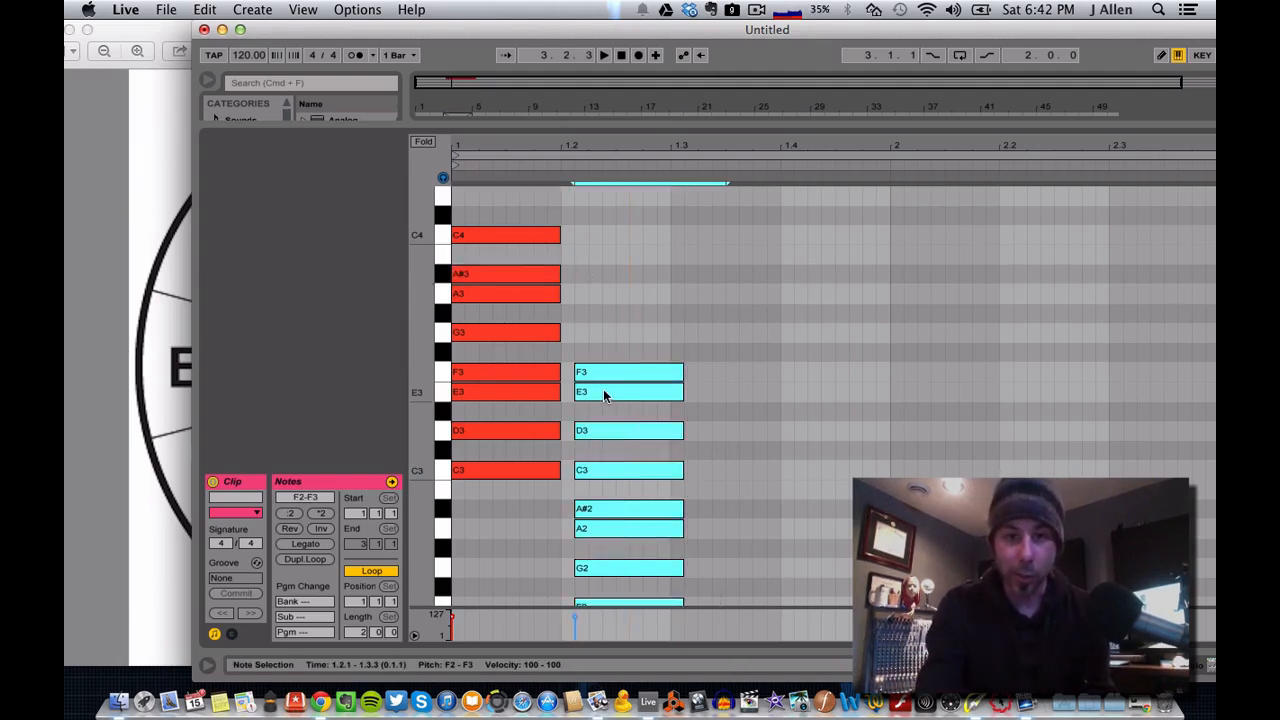
pyautogui.press('Up')
pyautogui.press('Up')
pyautogui.press('Up')
pyautogui.press('Up')
pyautogui.press('Up')
pyautogui.press('Up')
pyautogui.press('Up')
pyautogui.press('Up')
pyautogui.press('Up')
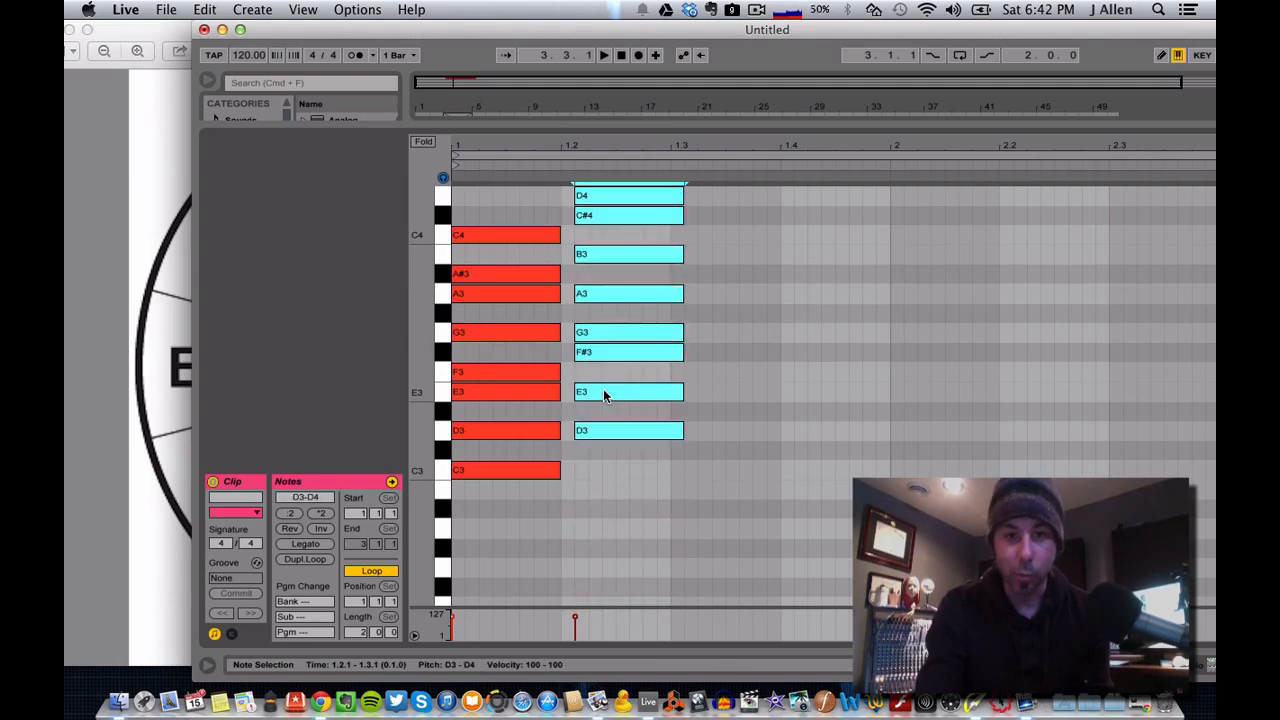
pyautogui.scroll(1, 747, 420)
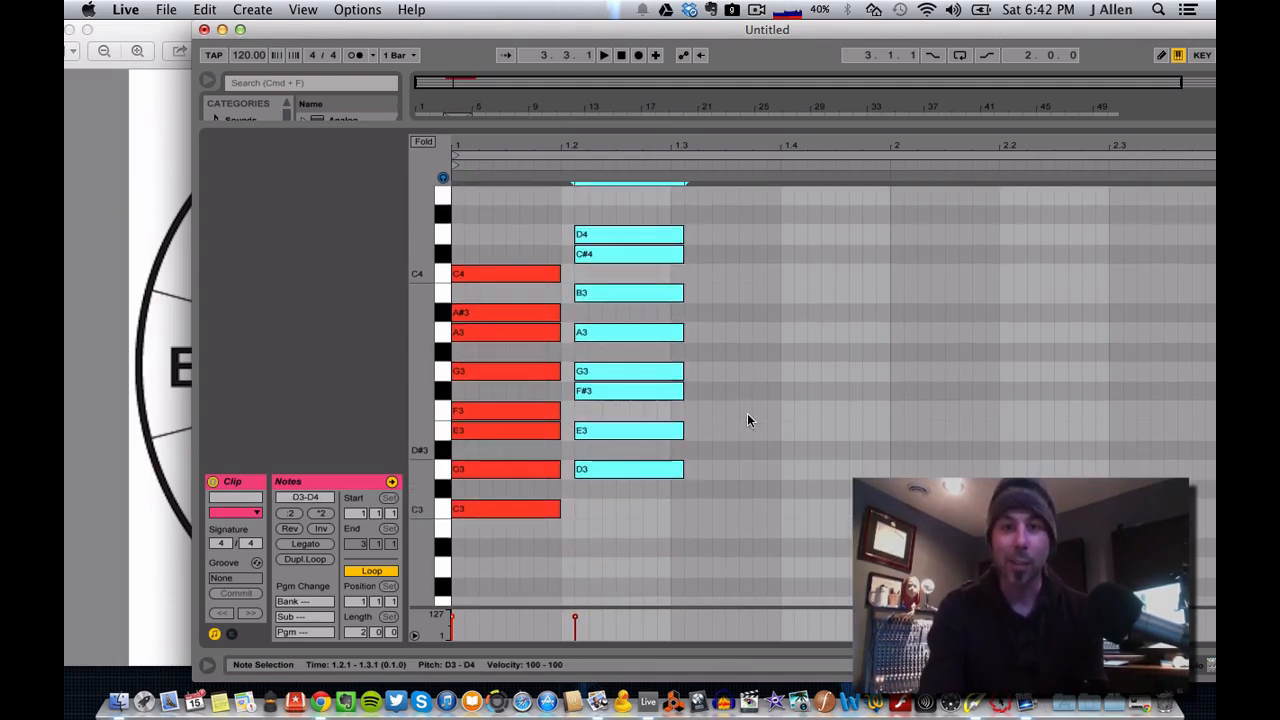
pyautogui.click(747, 414)
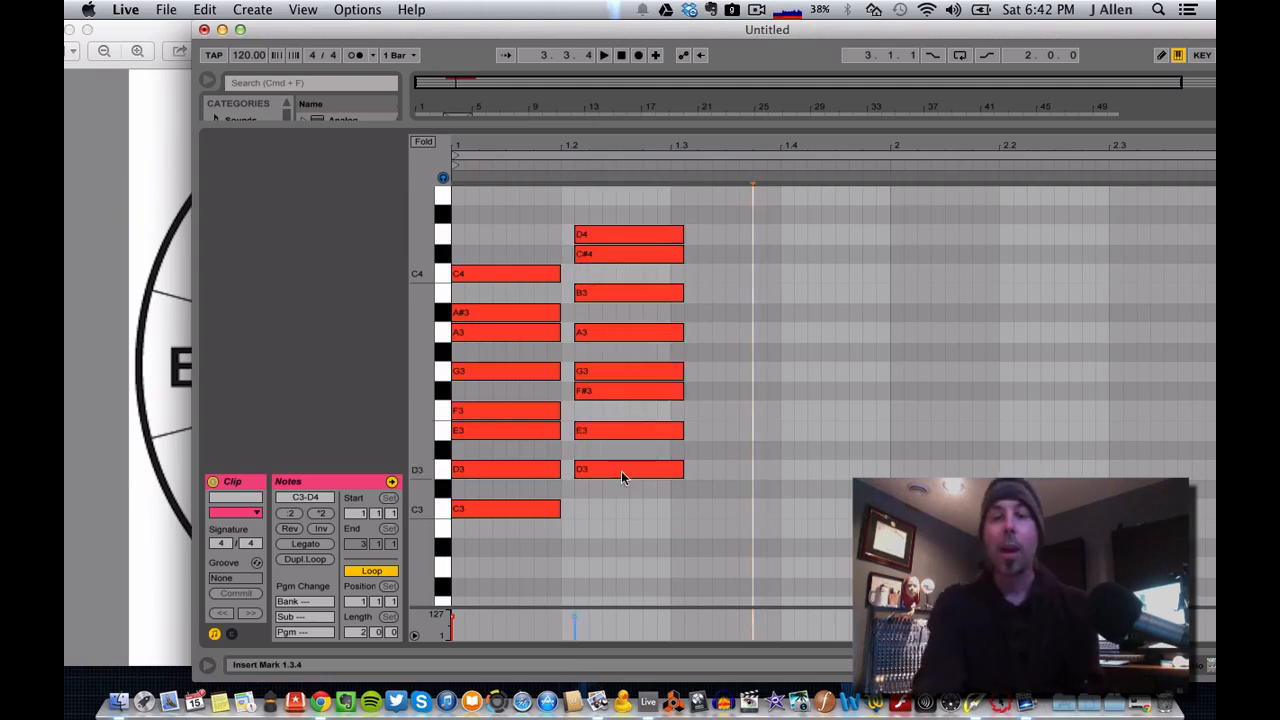
# Compare the first column's C3 with C#4 in the second, and the D3 and E3 notes of both columns.
pyautogui.click(527, 511)
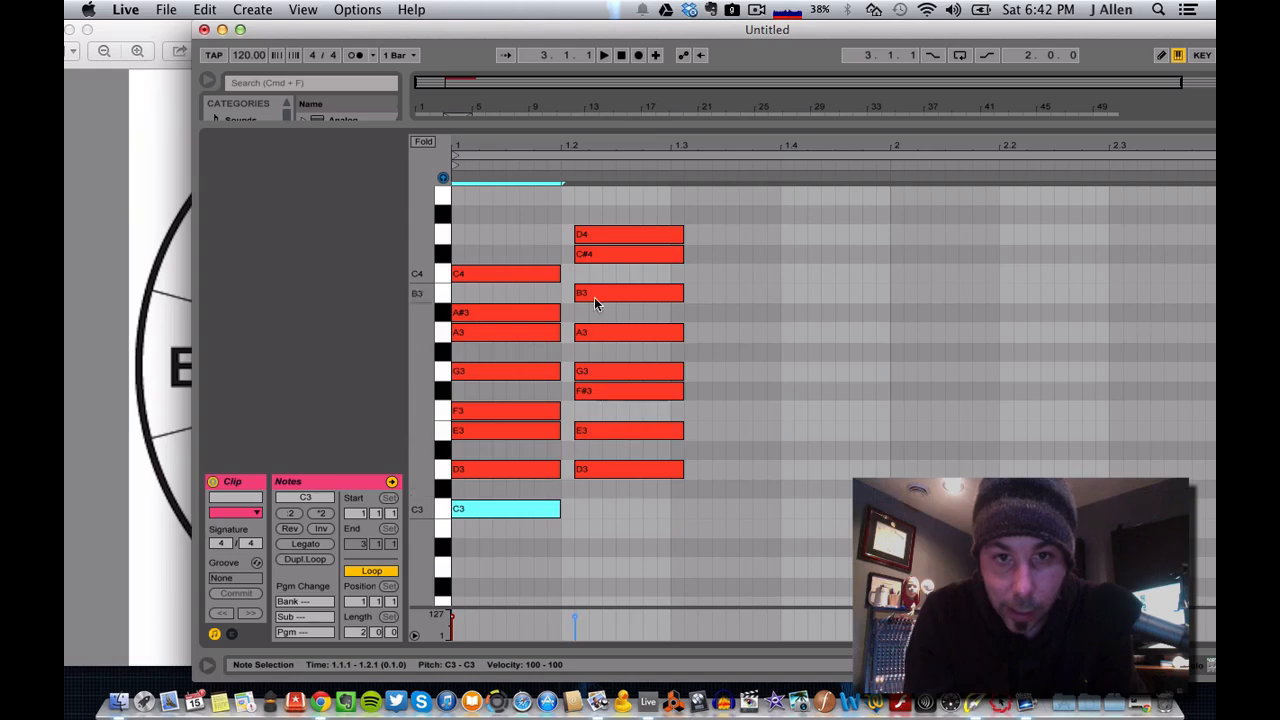
pyautogui.click(594, 255)
pyautogui.click(520, 510)
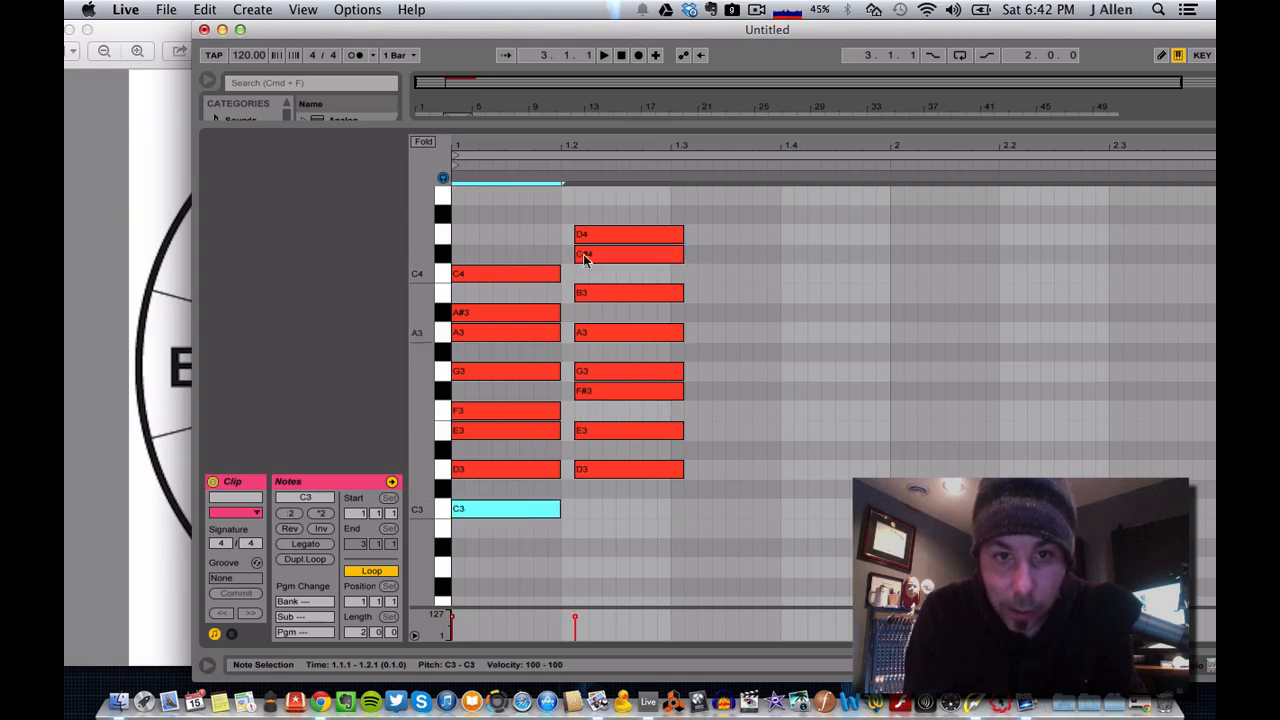
pyautogui.click(510, 469)
pyautogui.click(588, 474)
pyautogui.click(540, 434)
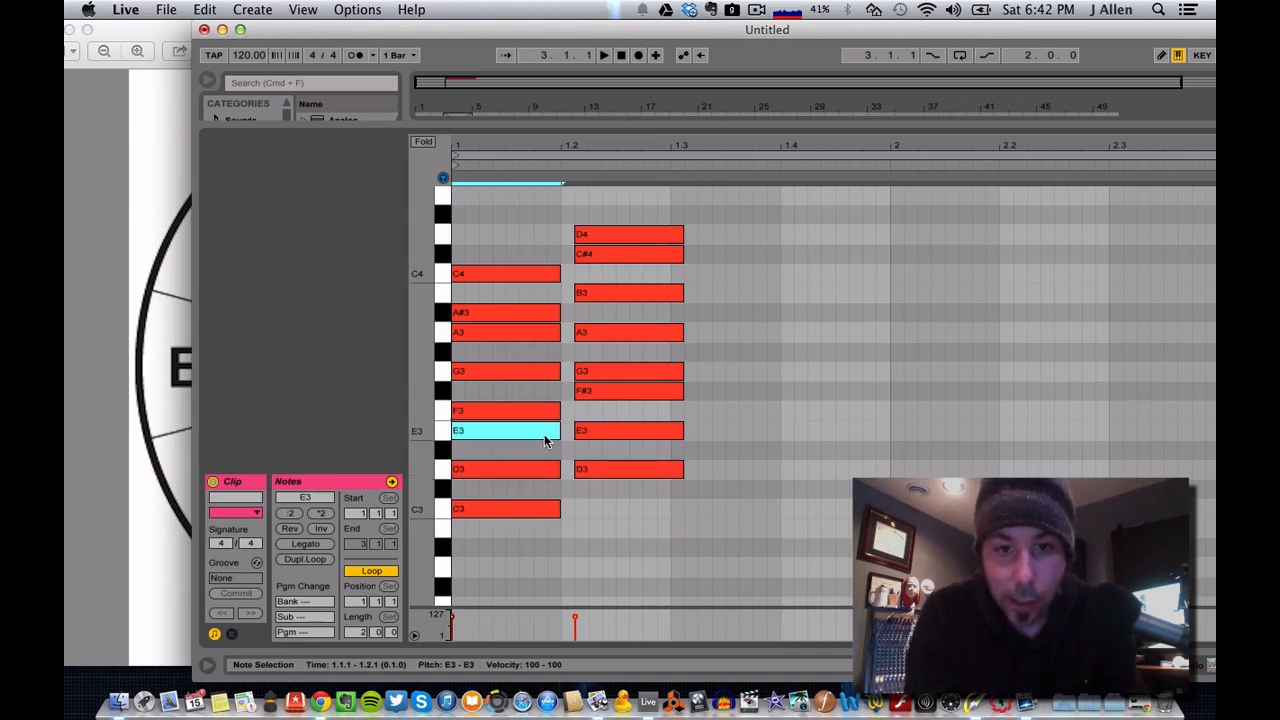
pyautogui.click(590, 434)
# Compare F3 in the first column with F#3 in the second.
pyautogui.click(524, 413)
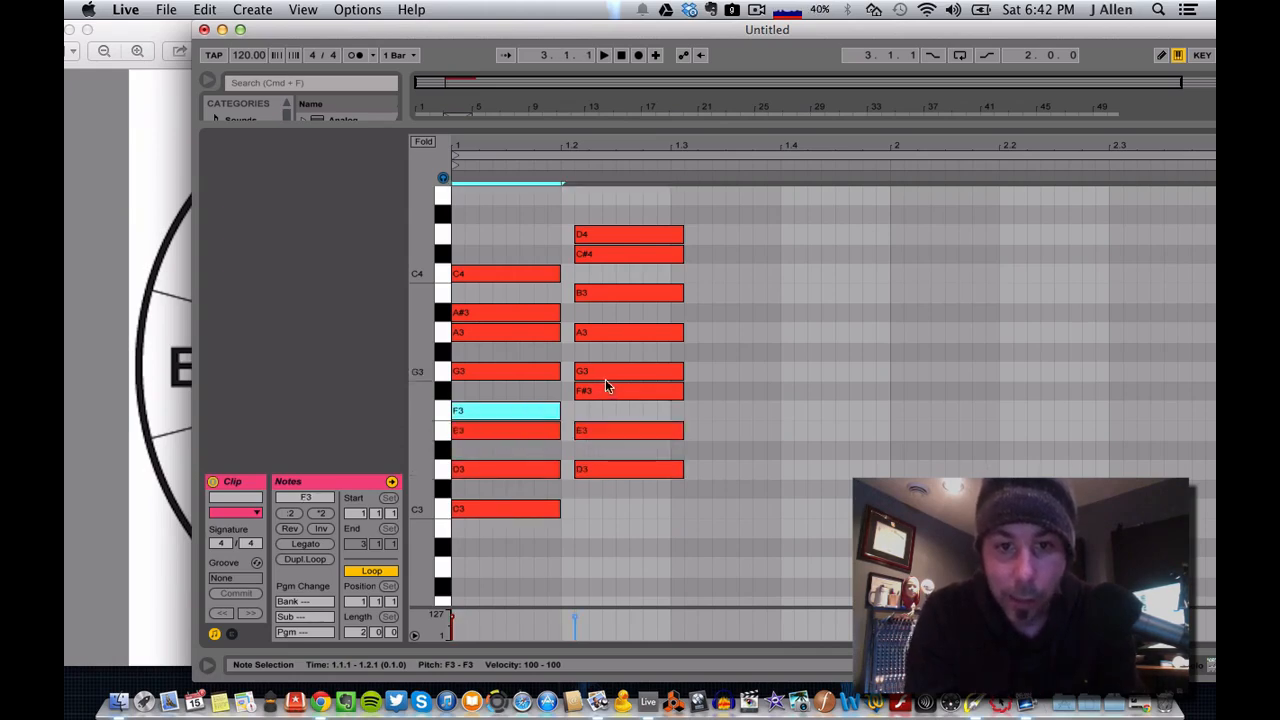
pyautogui.click(606, 392)
pyautogui.click(552, 411)
pyautogui.click(584, 392)
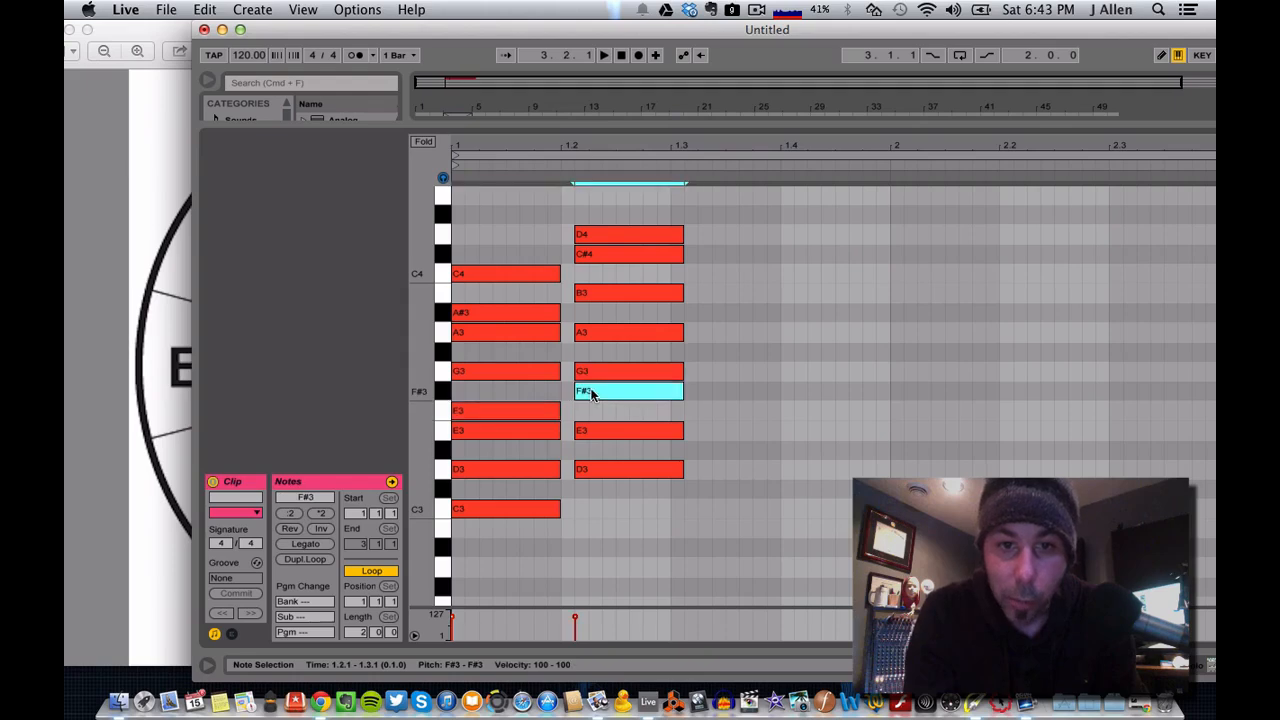
# Compare the G3 and A3 notes of both columns, and A#3 in the first with B3 in the second.
pyautogui.click(536, 372)
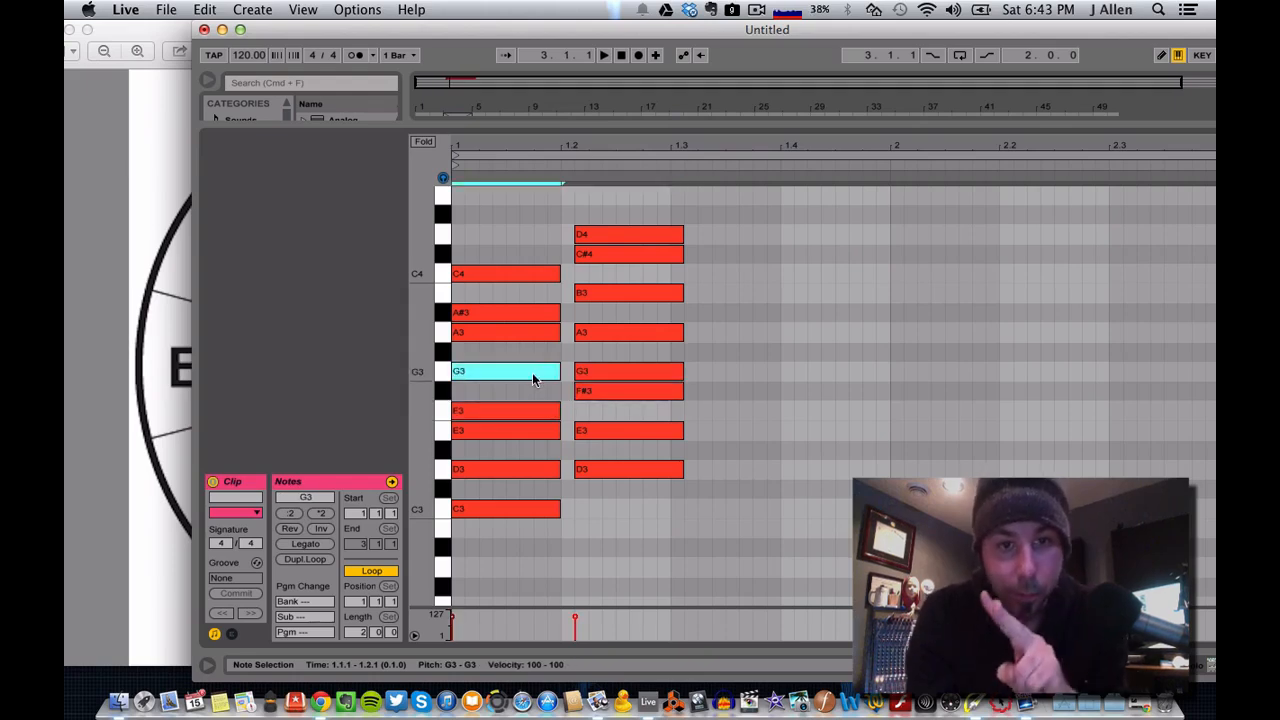
pyautogui.click(592, 375)
pyautogui.click(545, 334)
pyautogui.click(594, 335)
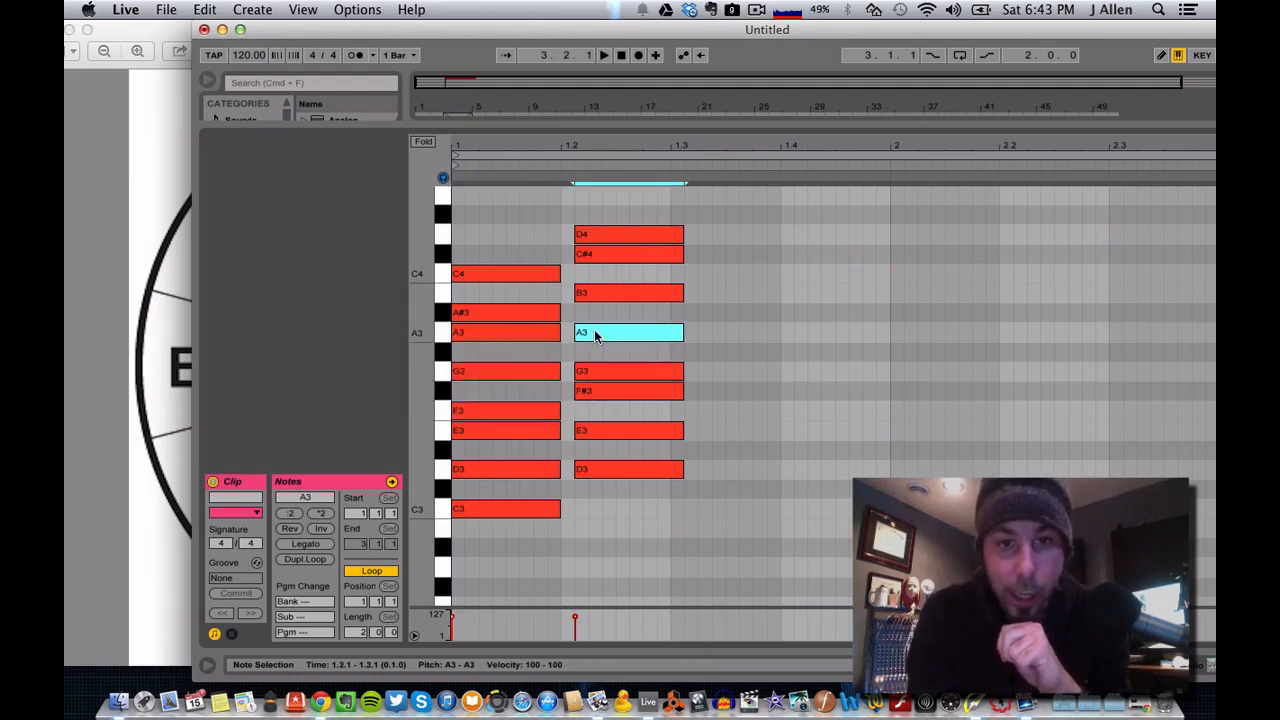
pyautogui.click(543, 312)
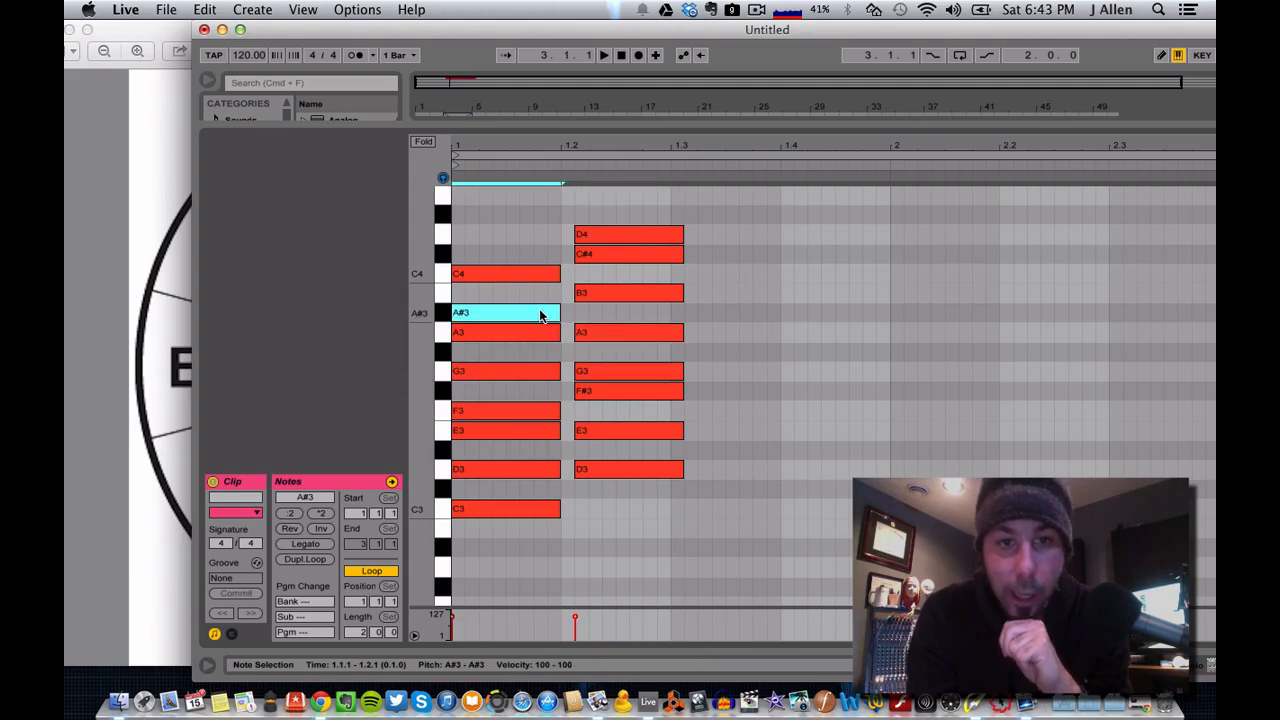
pyautogui.click(592, 296)
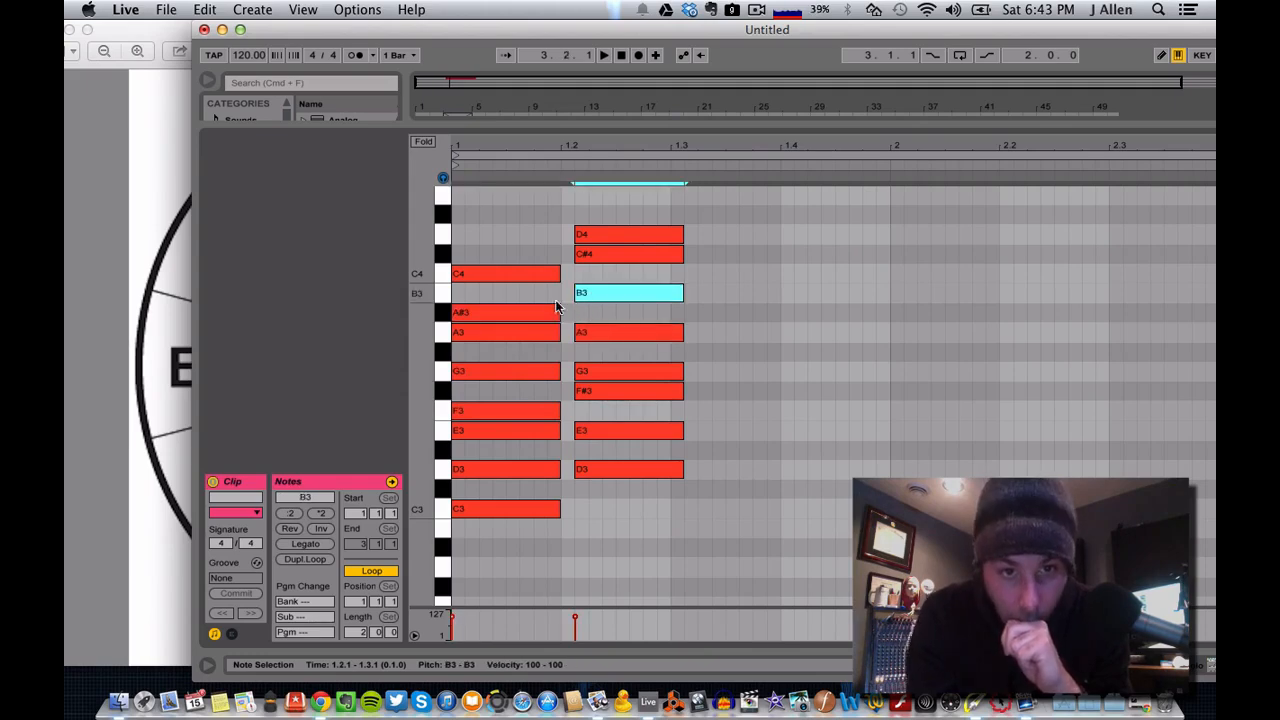
# Raise the first column's A#3 by one semitone to B3 and compare it with B3 in the second column.
pyautogui.click(523, 316)
pyautogui.press('Up')
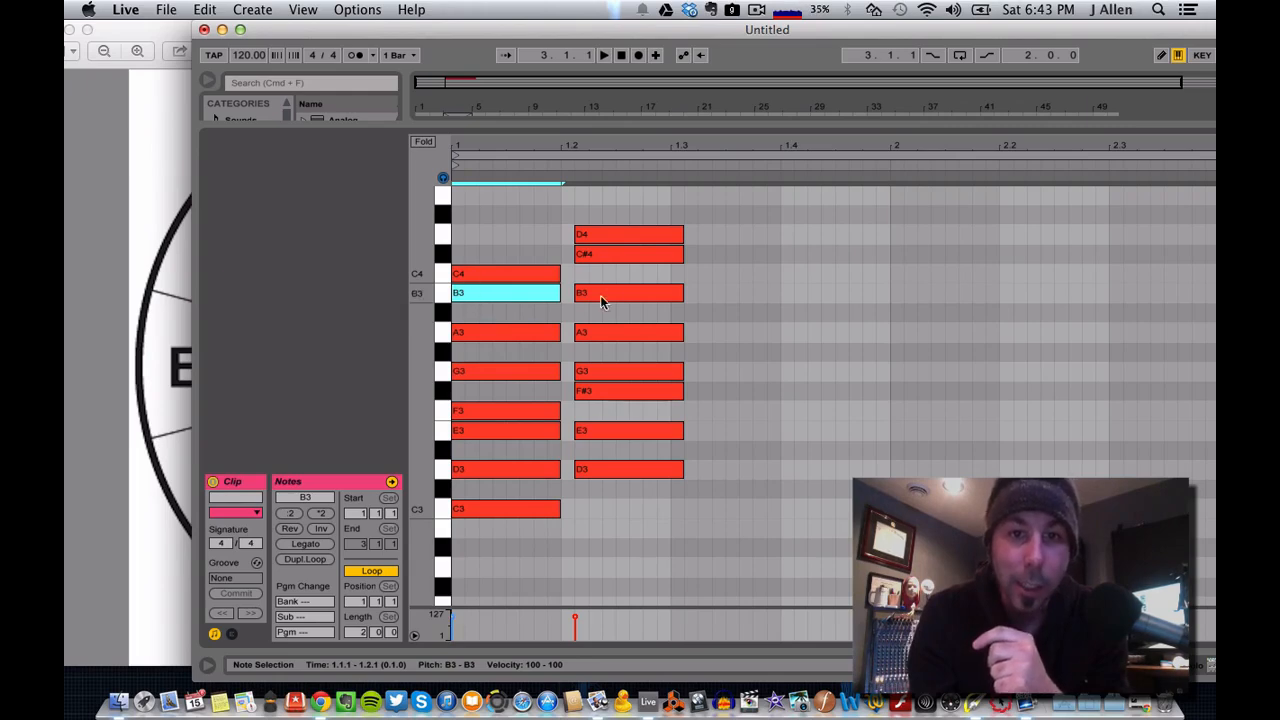
pyautogui.click(592, 296)
pyautogui.click(514, 294)
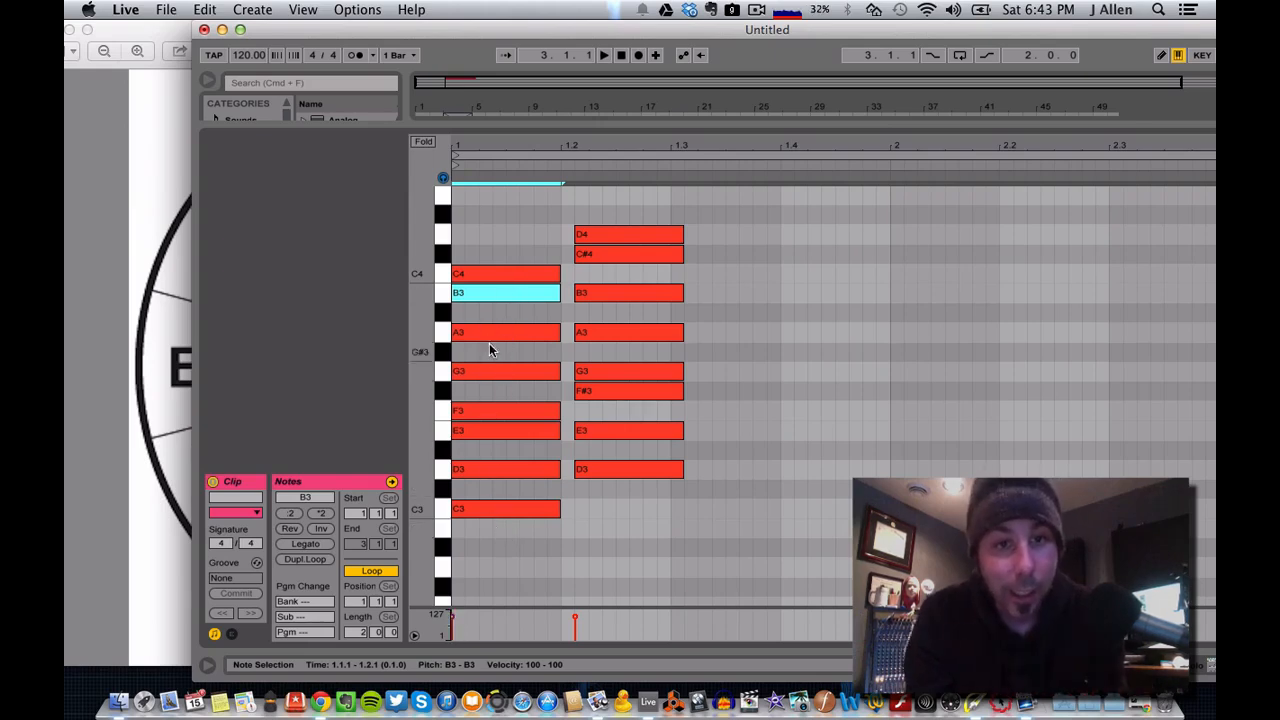
# Raise the first column's C4, C3 and F3 by one semitone each to C#4, C#3 and F#3, matching D major.
pyautogui.click(496, 271)
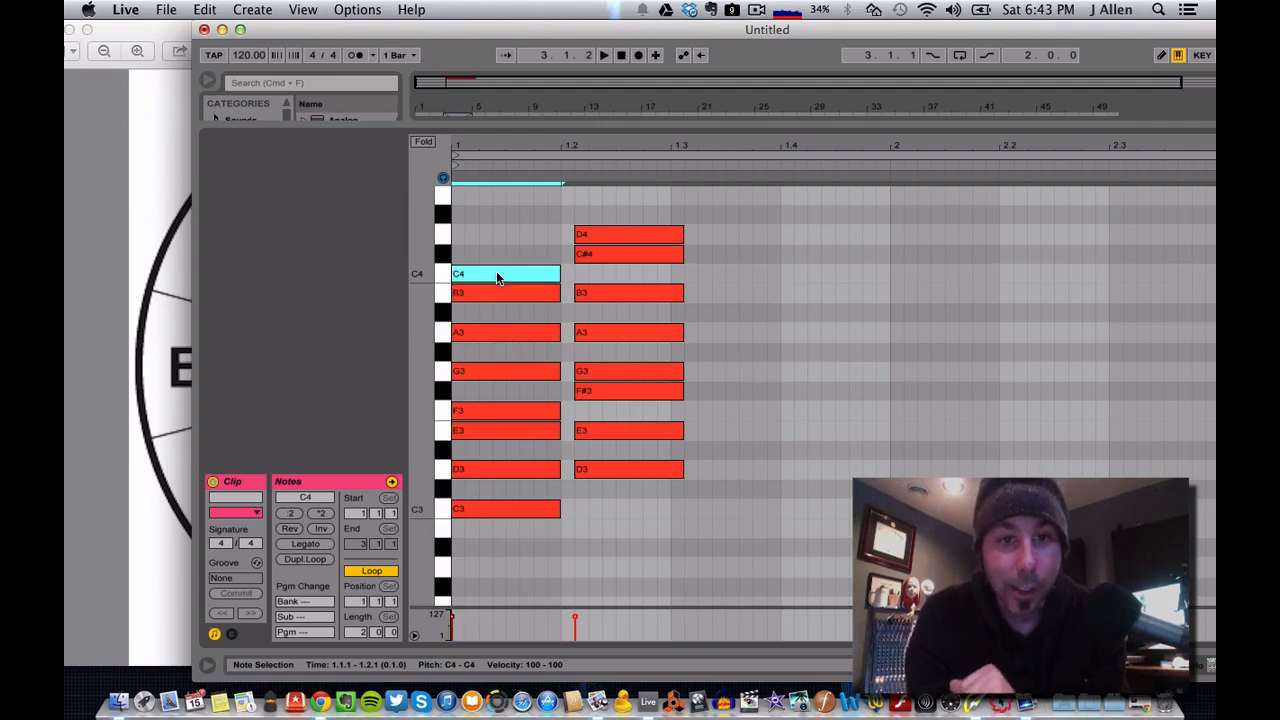
pyautogui.press('Up')
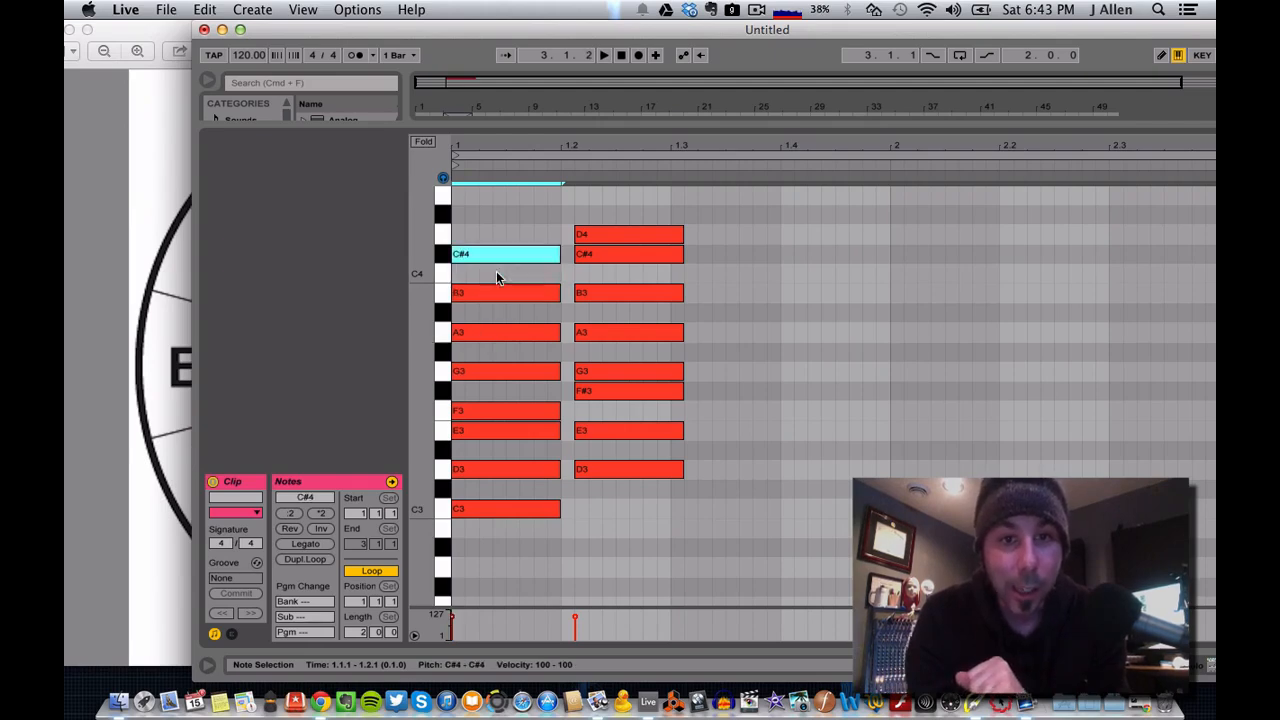
pyautogui.click(496, 508)
pyautogui.press('Up')
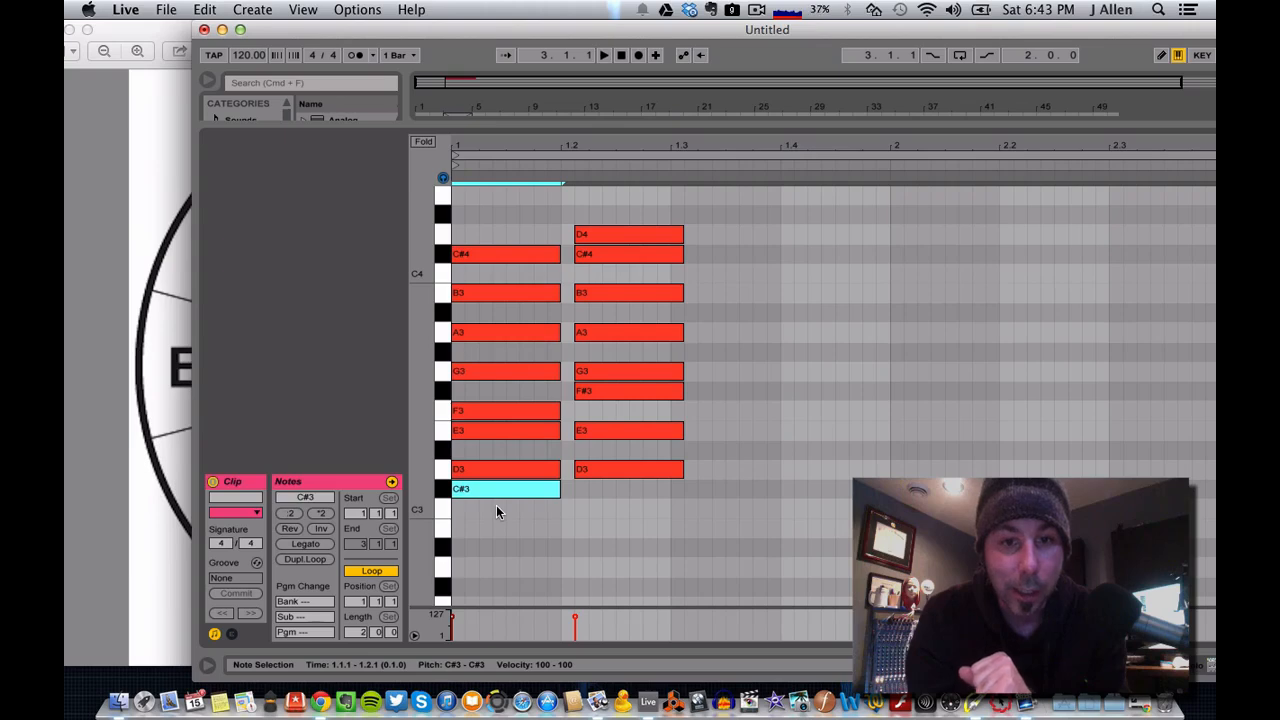
pyautogui.click(505, 410)
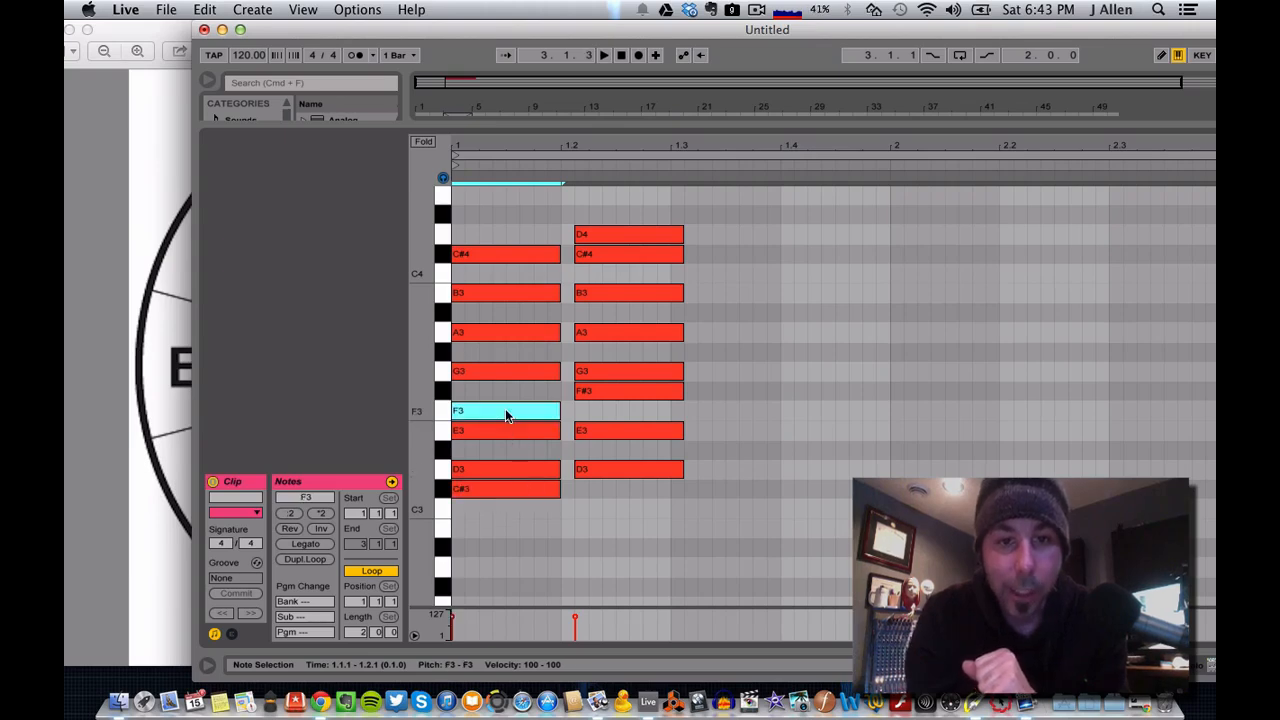
pyautogui.press('Up')
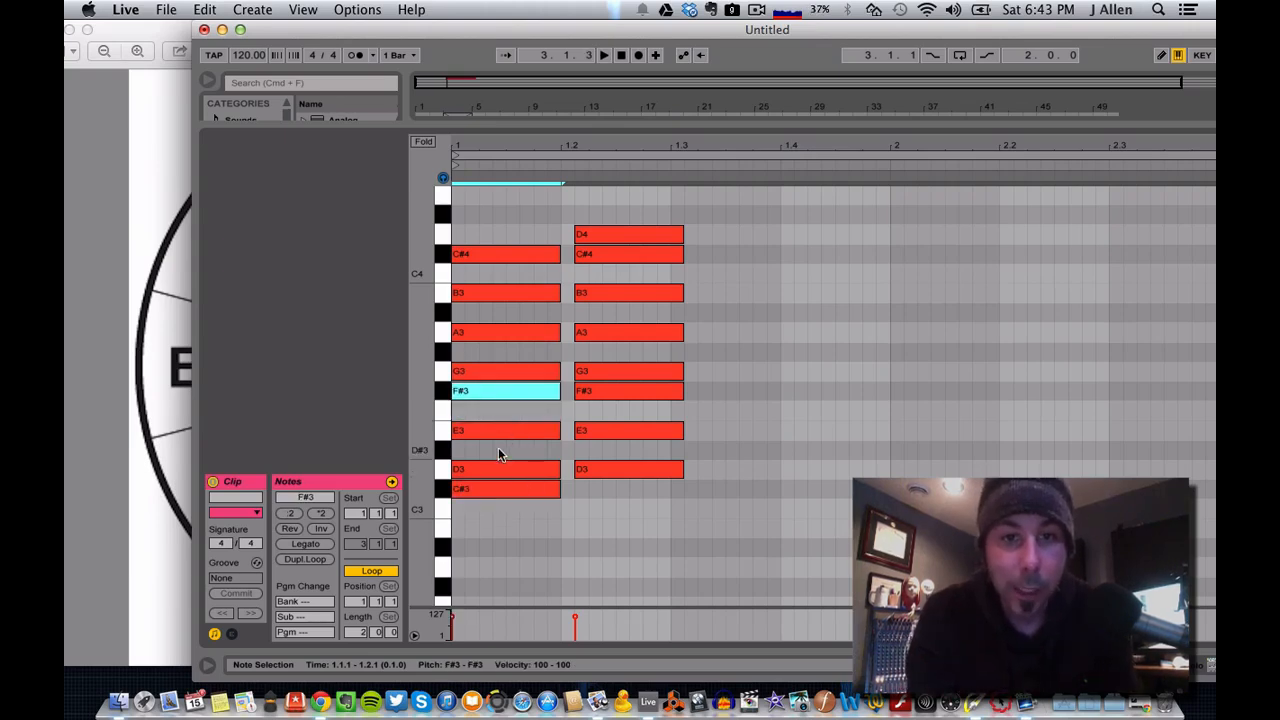
pyautogui.click(585, 236)
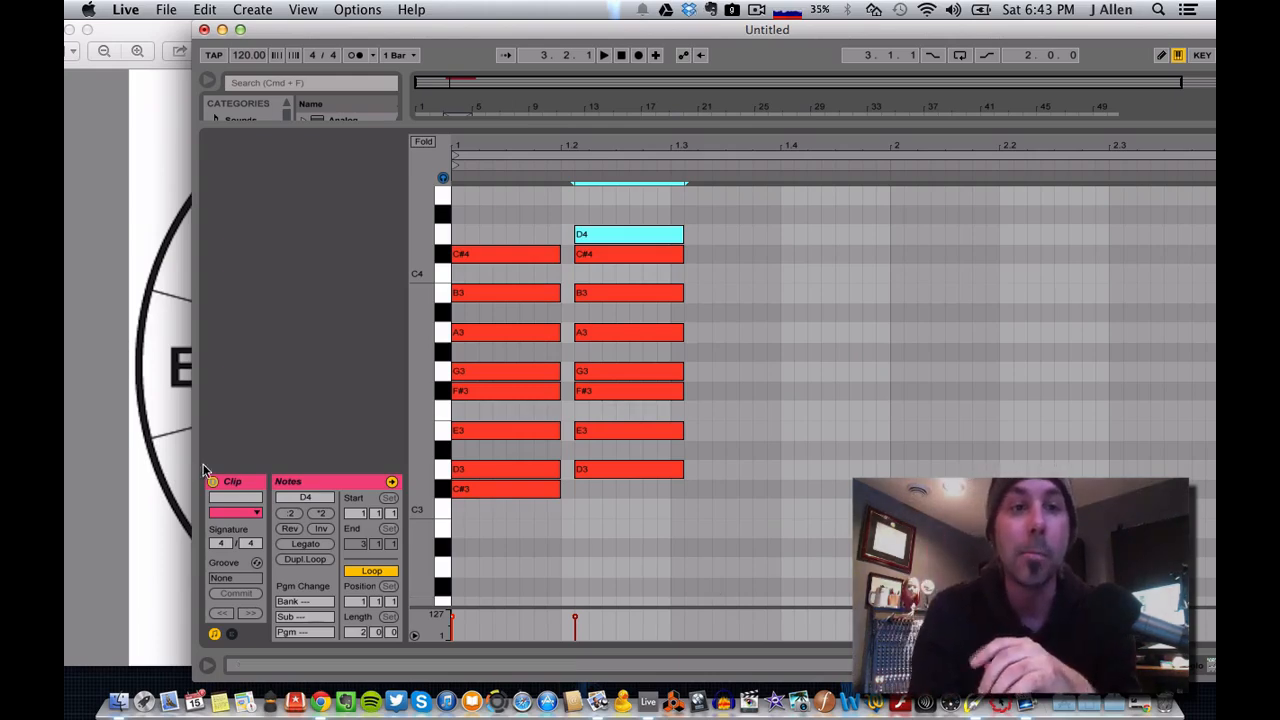
# Switch to the circle of fifths image in Preview and mark the move from C to G.
pyautogui.click(145, 317)
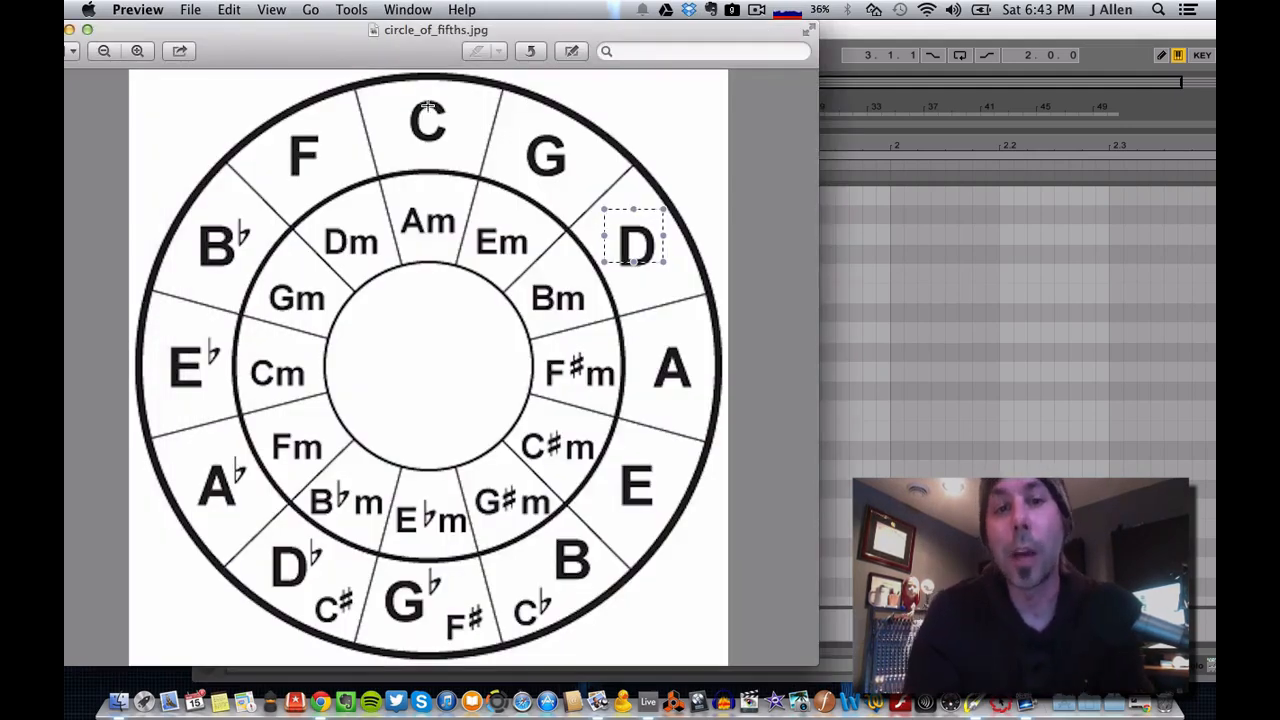
pyautogui.moveTo(430, 107); pyautogui.dragTo(555, 157)
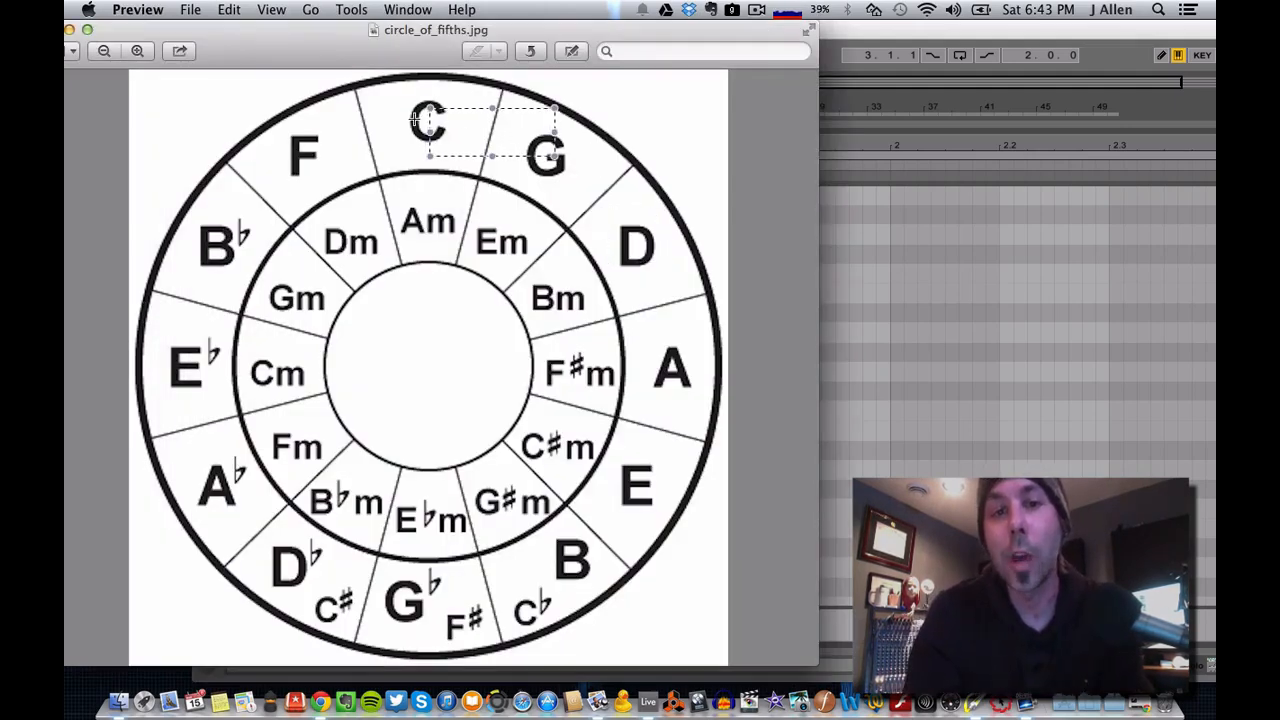